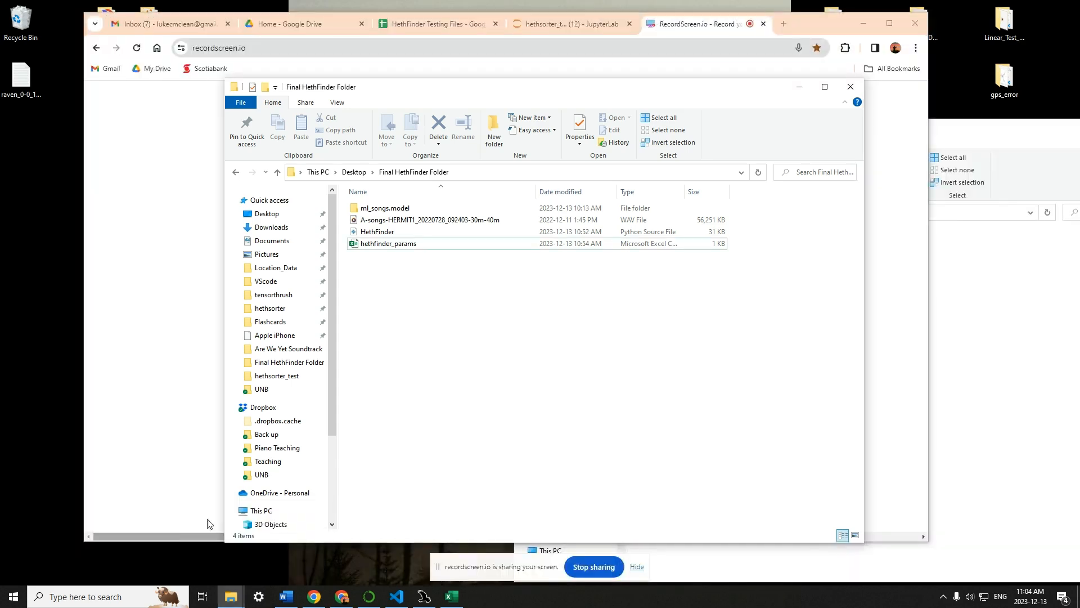
Open the recording A-songs-HERMIT1_20220728_092403-30m-40m in Raven Pro and examine the songs at different times along its spectrogram
drag(408, 92, 404, 78)
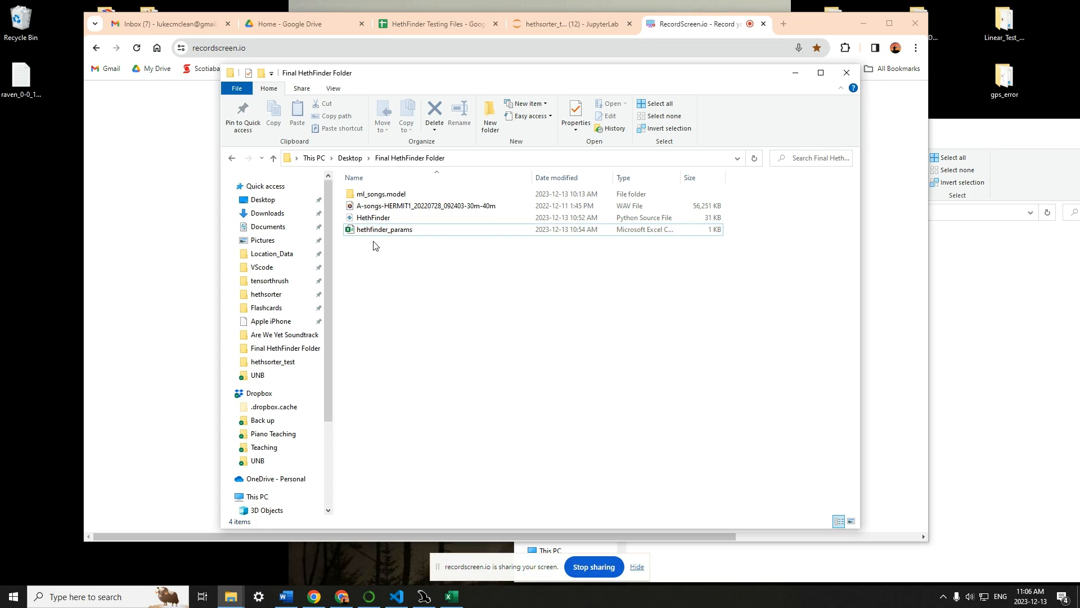
double_click(372, 209)
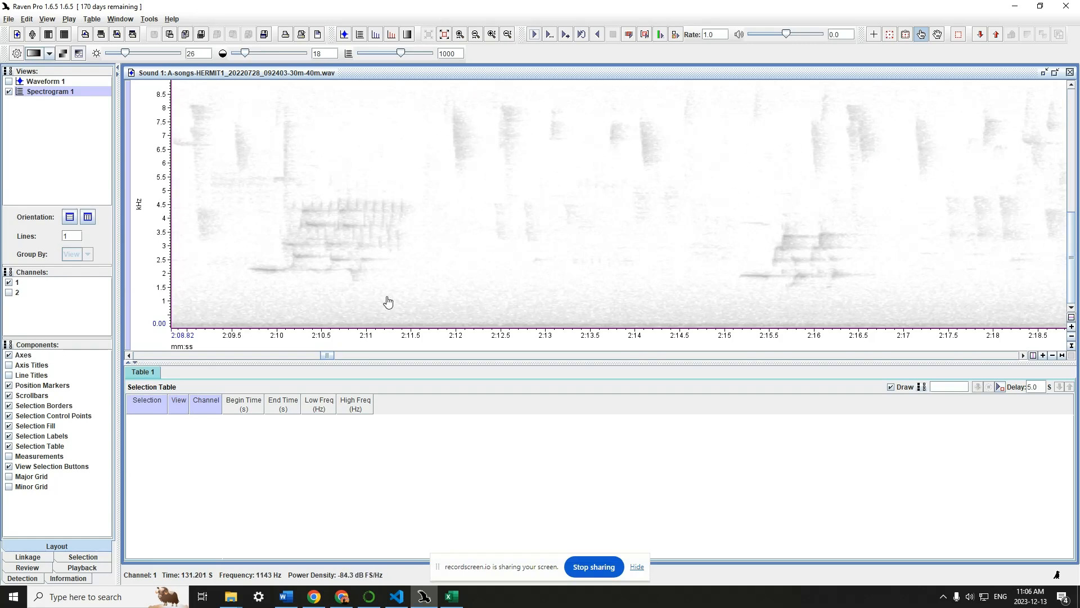
drag(319, 358, 371, 362)
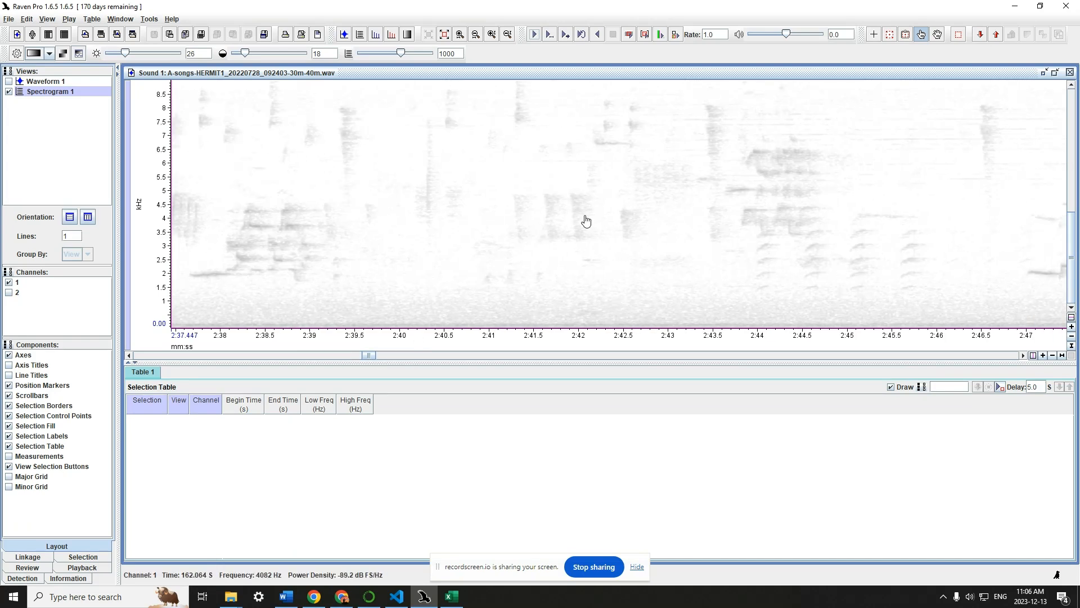
drag(372, 358, 249, 349)
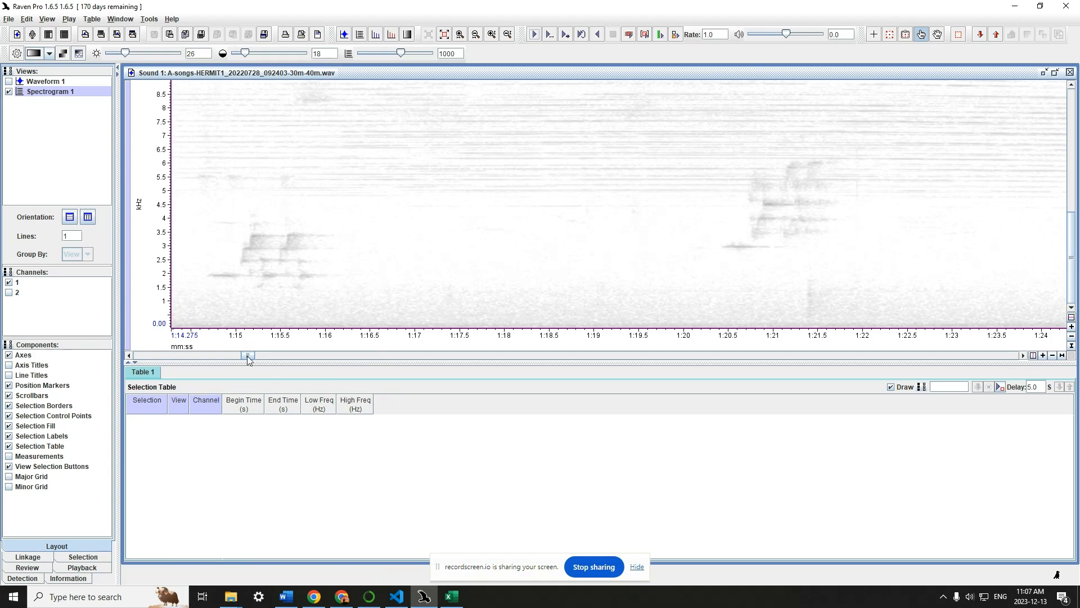
drag(248, 356, 213, 357)
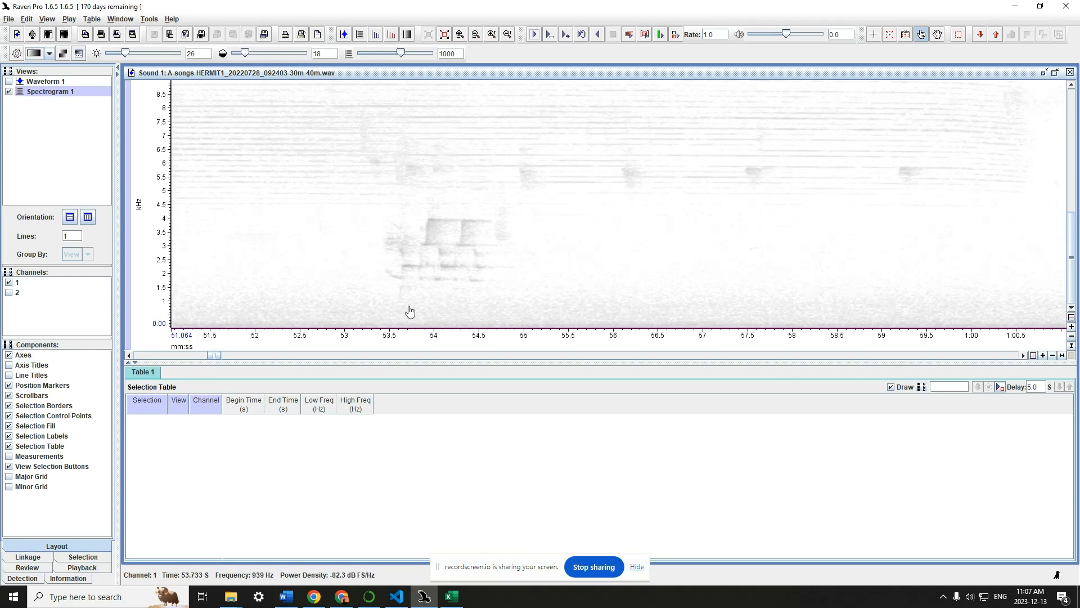
drag(217, 358, 174, 372)
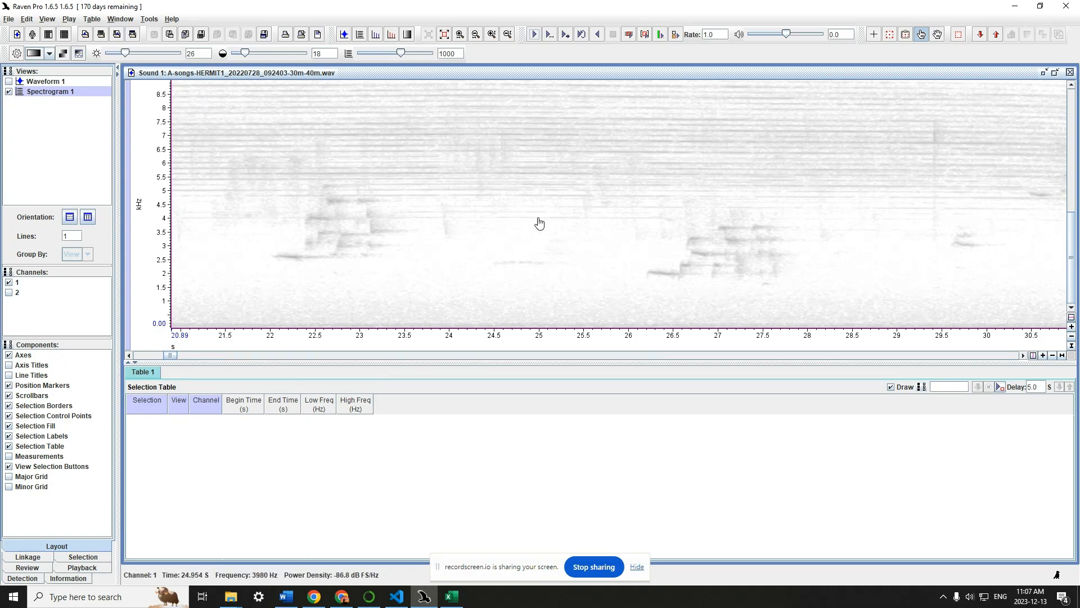
mouse_move(172, 361)
mouse_down()
mouse_move(140, 364)
mouse_move(152, 366)
mouse_up()
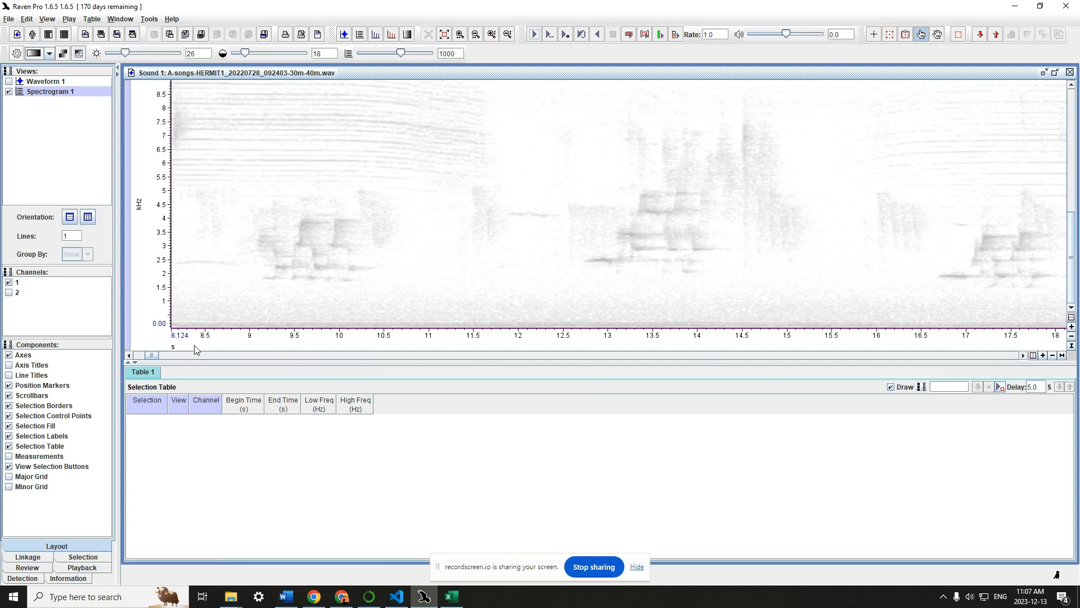
drag(150, 359, 474, 358)
Return to the Final HethFinder Folder in File Explorer and open hethfinder_params in Excel
mouse_move(236, 594)
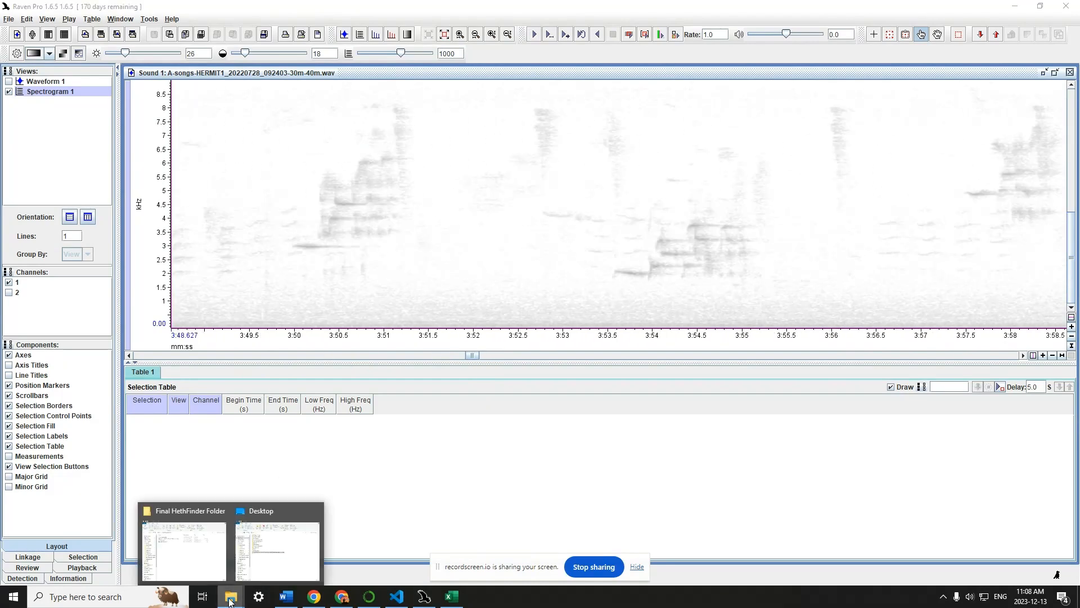
click(185, 540)
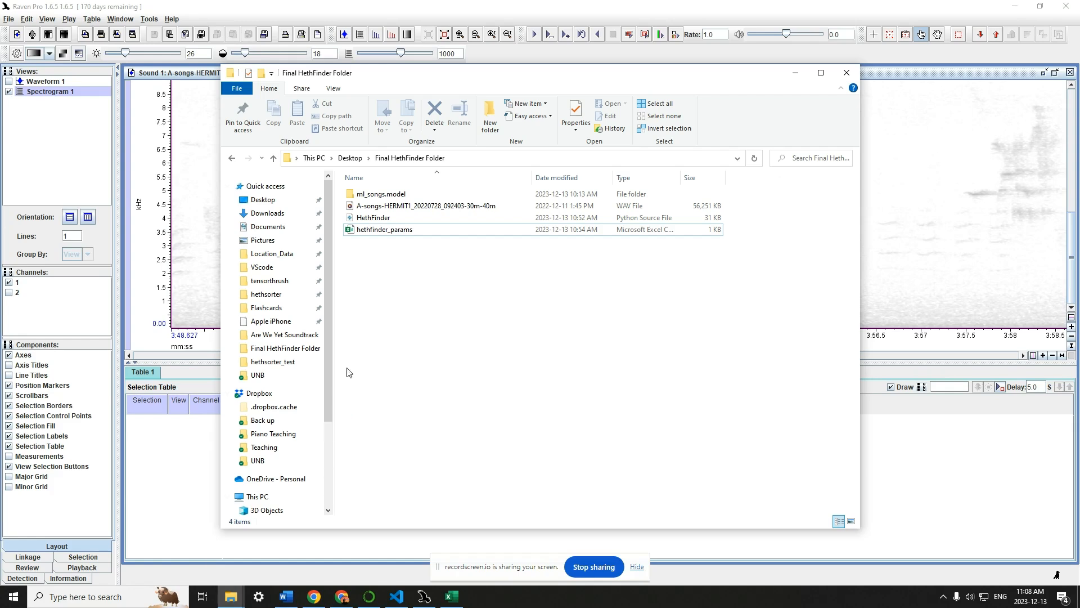
double_click(353, 231)
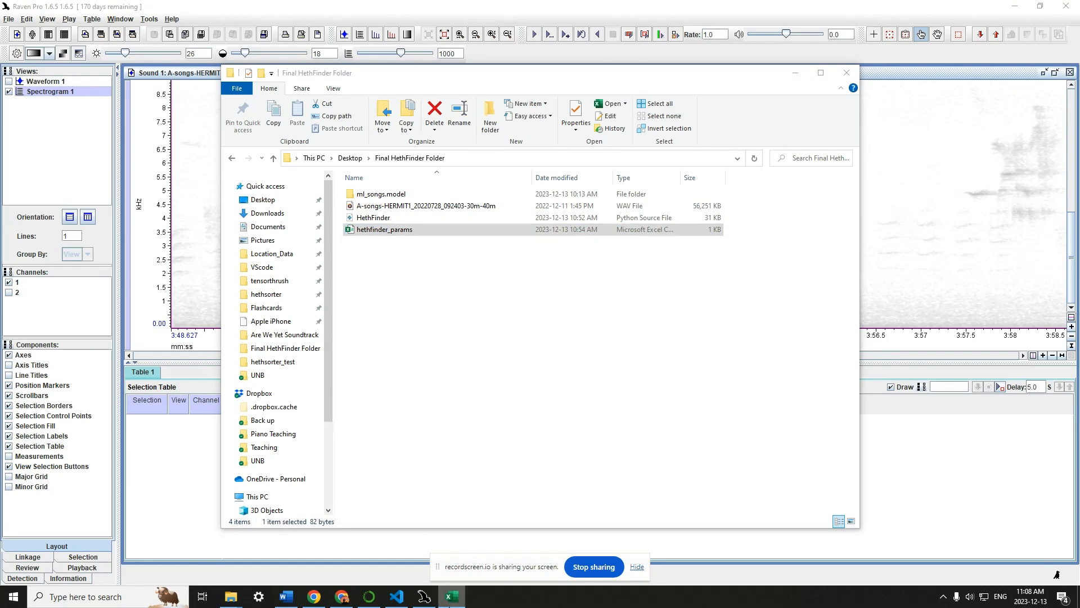
click(449, 605)
click(451, 605)
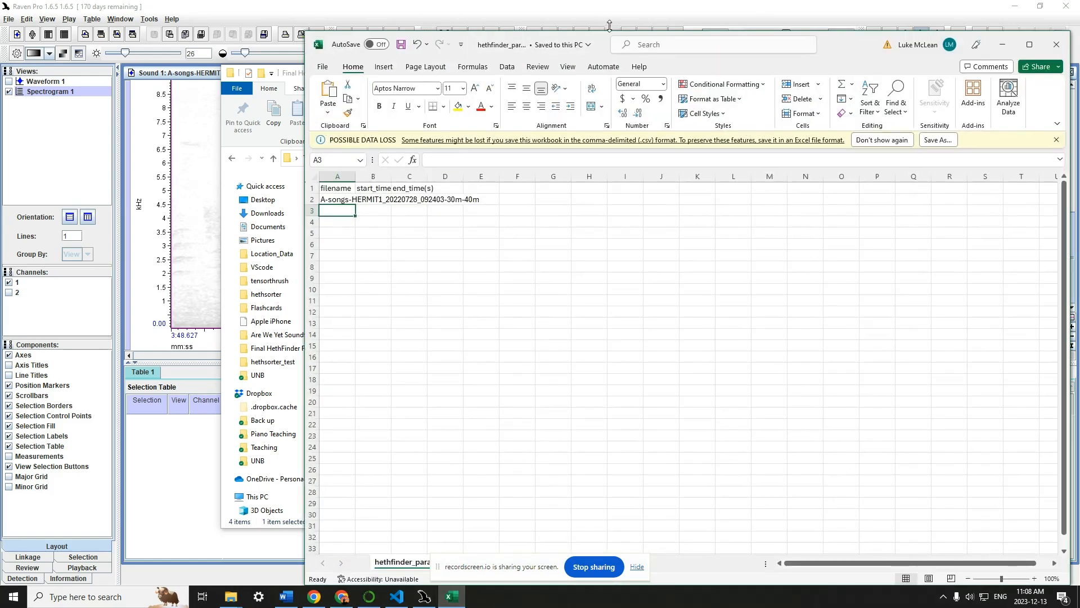
drag(842, 45, 710, 32)
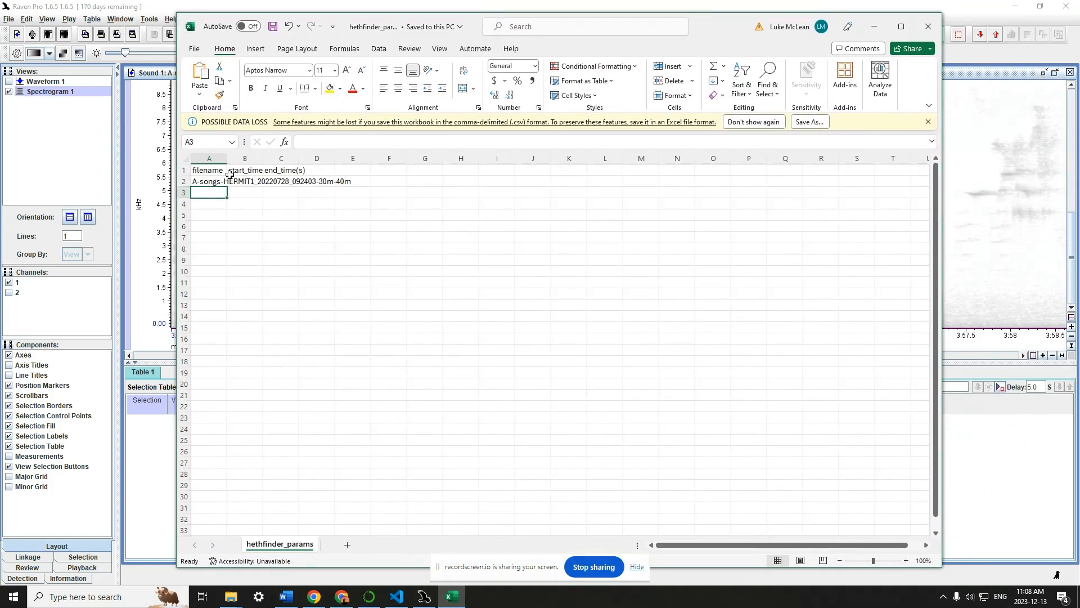
Widen columns A to C so the filename, start_time(s) and end_time(s) headers fit
drag(209, 158, 356, 159)
click(264, 204)
click(214, 172)
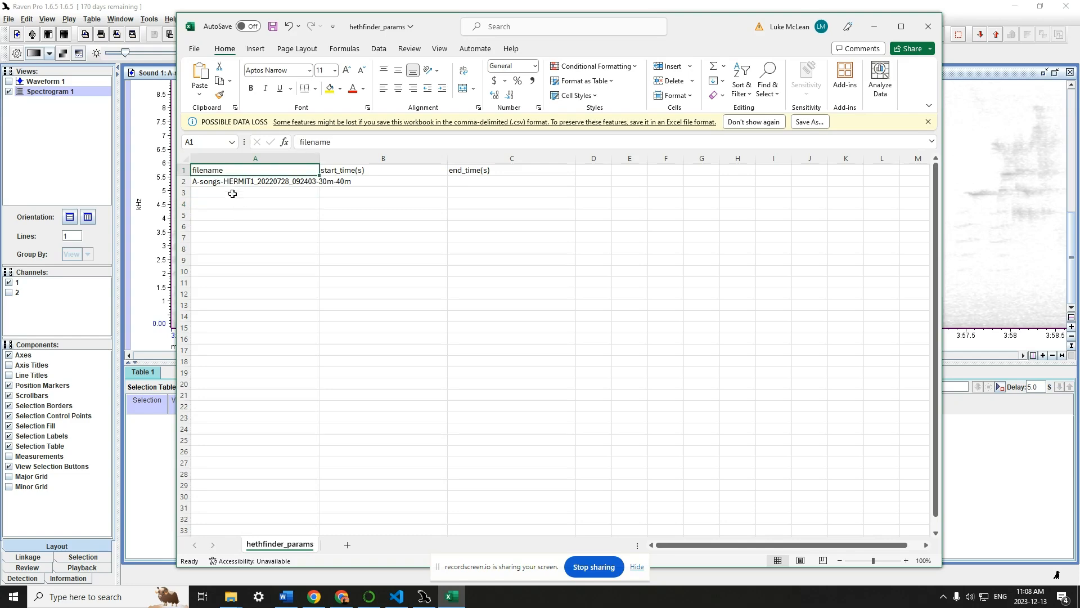
Compare the filename entry in cell A2 with the name of the WAV file in the Final HethFinder Folder
click(226, 184)
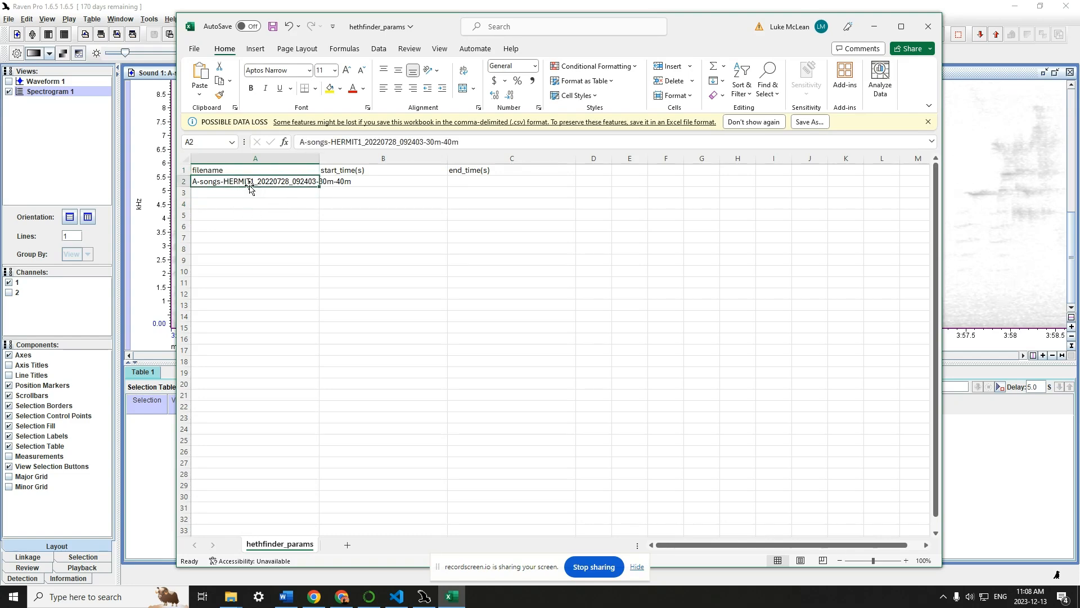
click(229, 601)
click(184, 549)
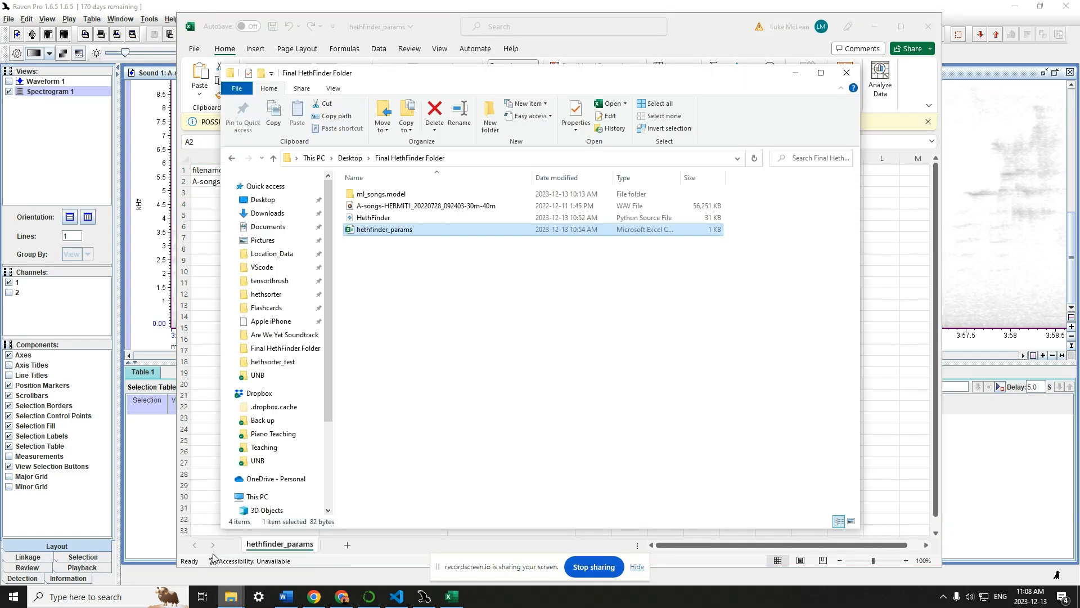
click(382, 207)
click(382, 207)
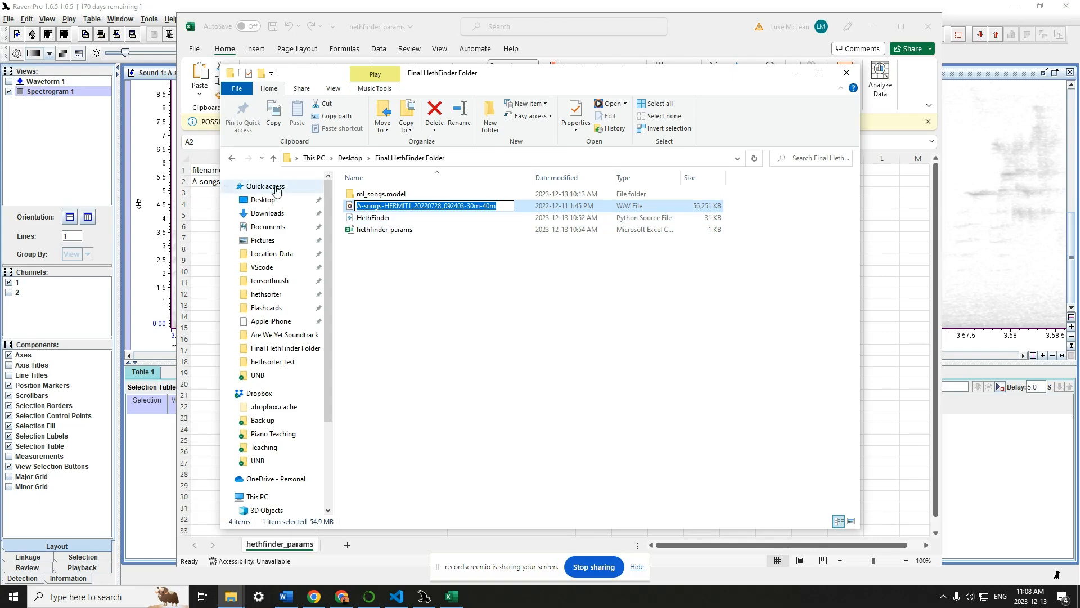
click(727, 40)
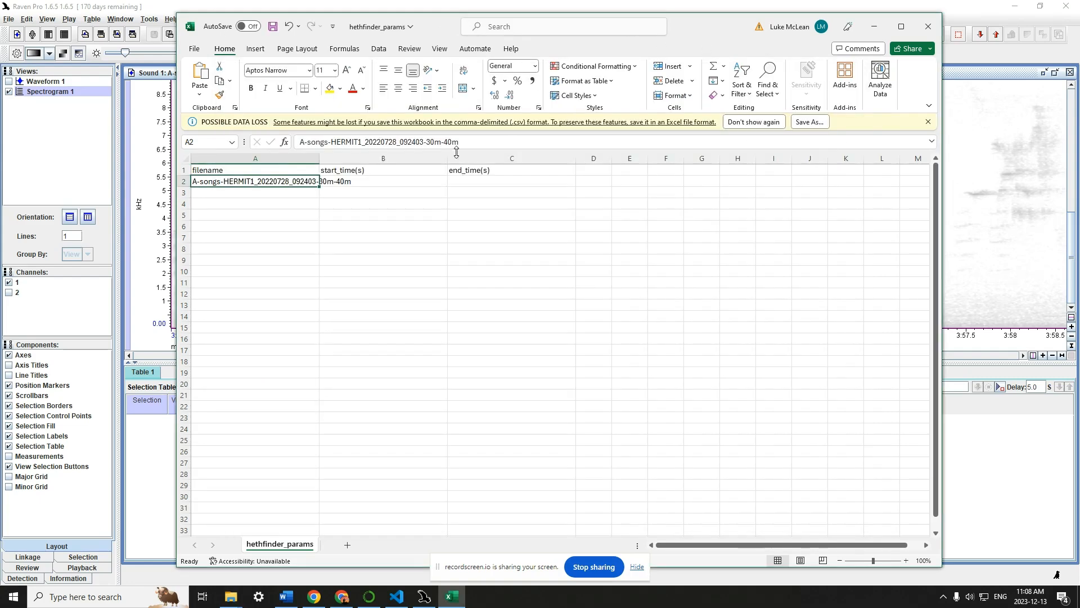
click(230, 191)
click(229, 180)
Widen the filename column further so the full recording name fits inside it
click(341, 185)
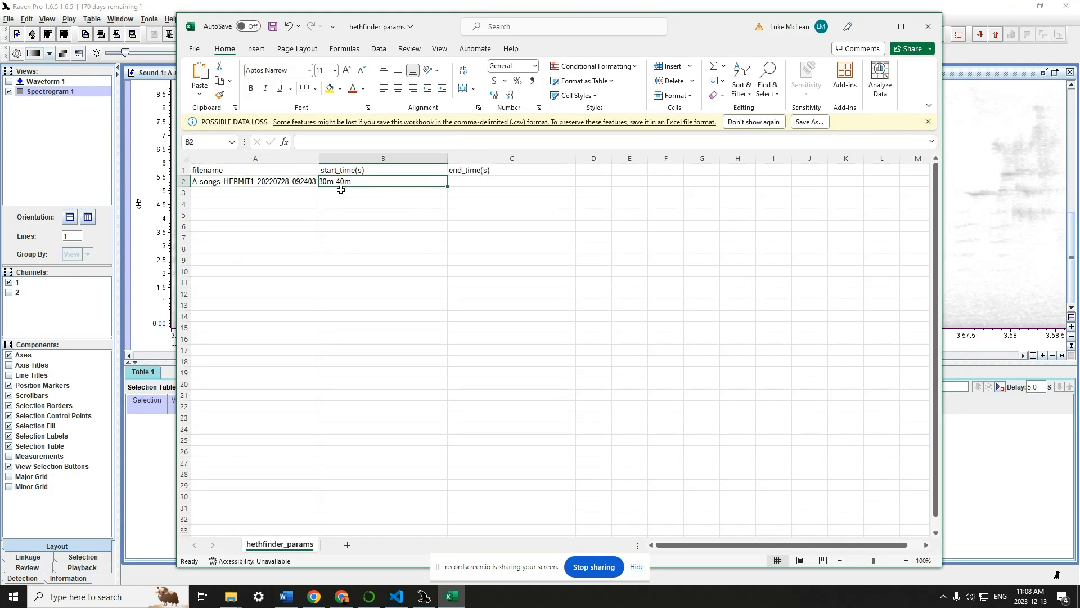
click(312, 159)
drag(318, 160, 376, 159)
click(400, 192)
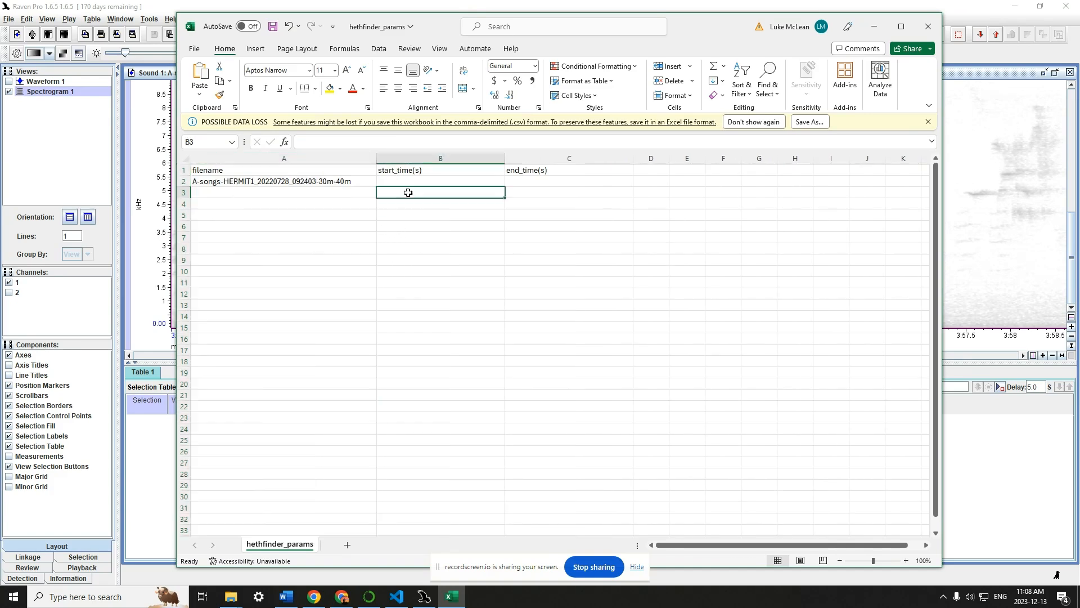
Enter a start time of 25 and an end time of 300 seconds for the recording in row 2
key(Up)
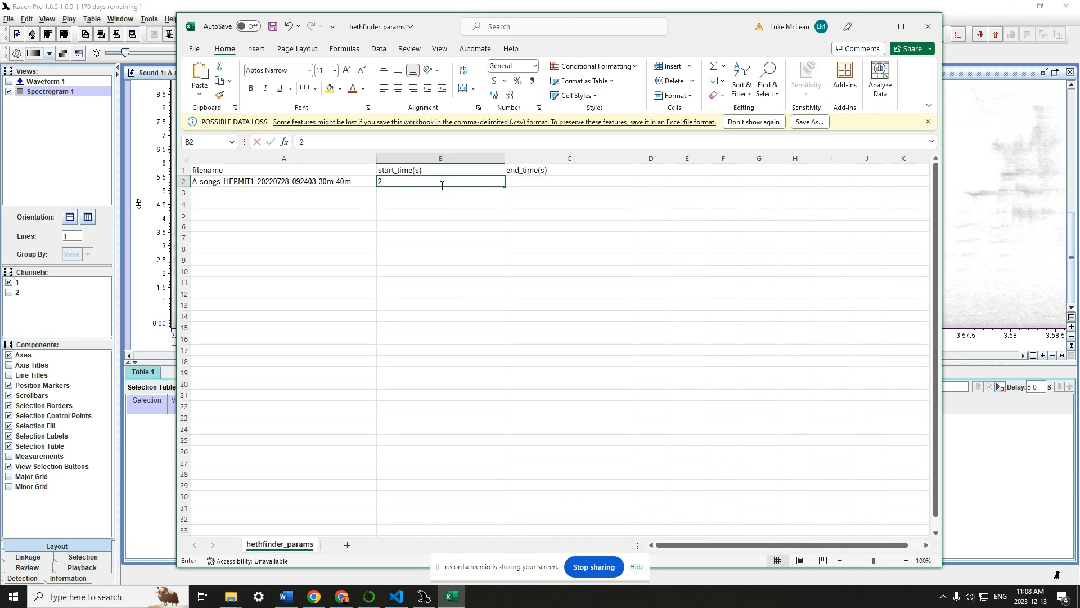
text(25)
key(Return)
click(473, 180)
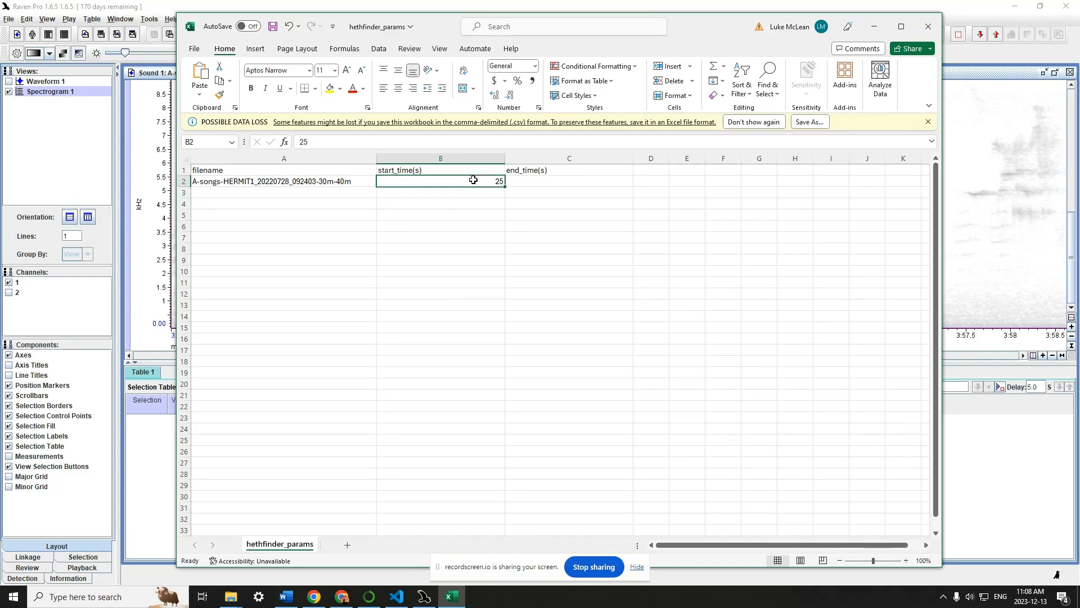
click(542, 181)
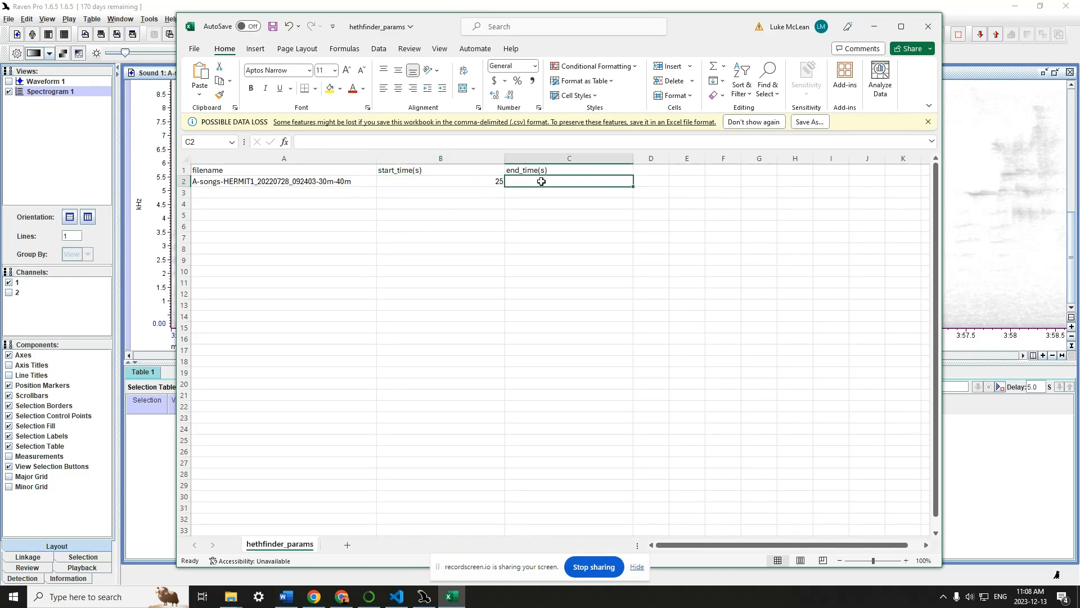
text(300)
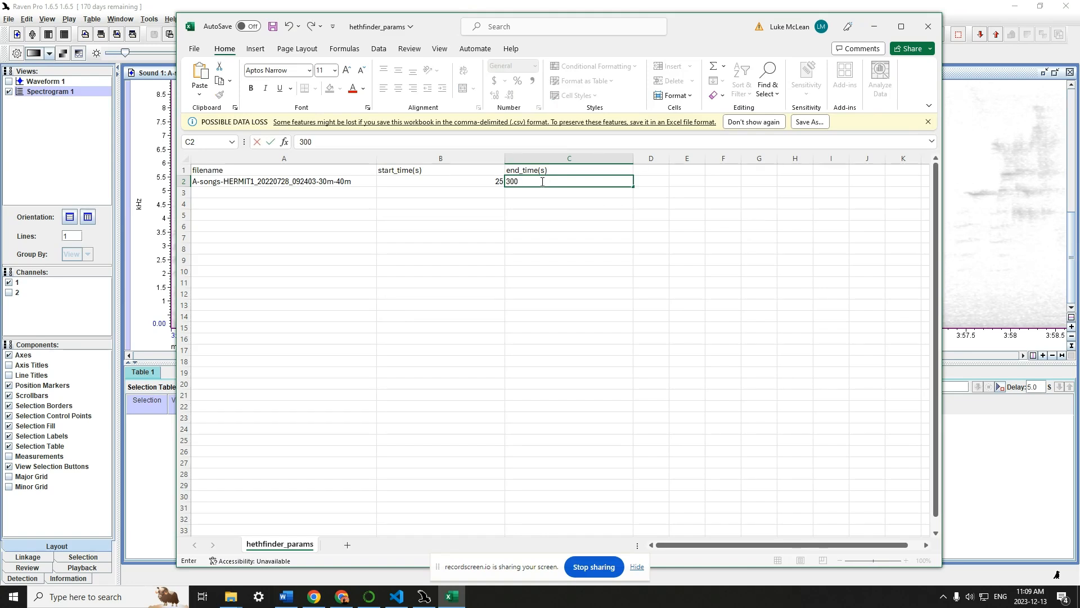
key(Return)
click(541, 181)
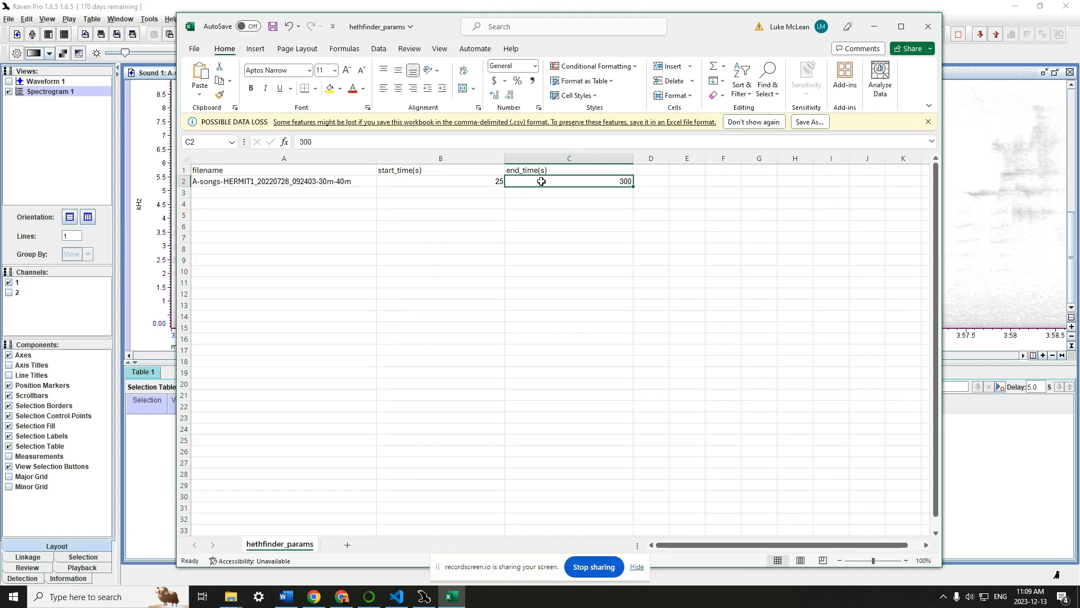
key(Left)
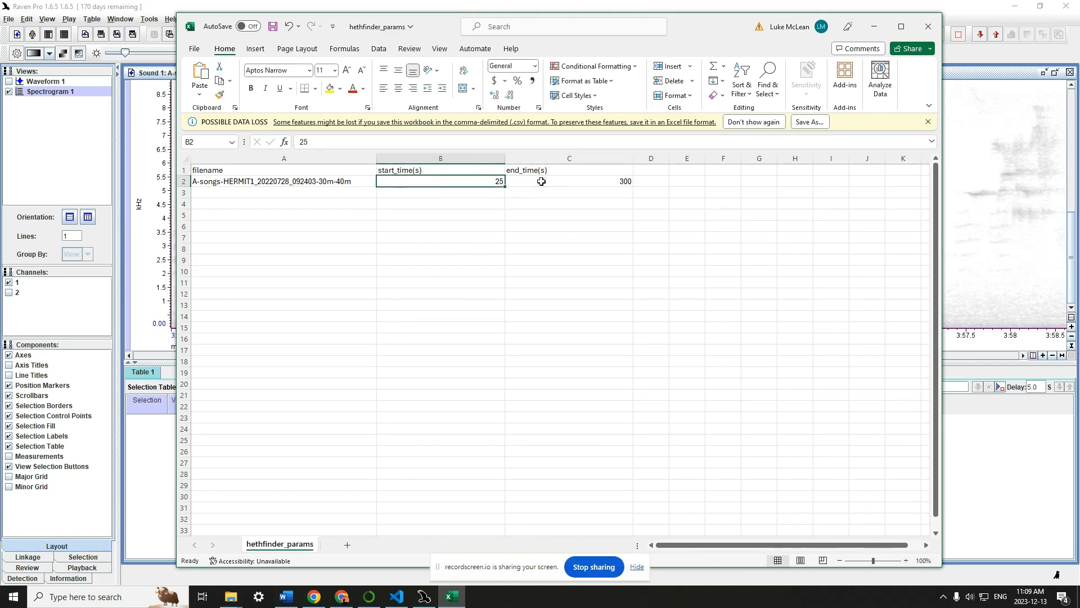
click(542, 181)
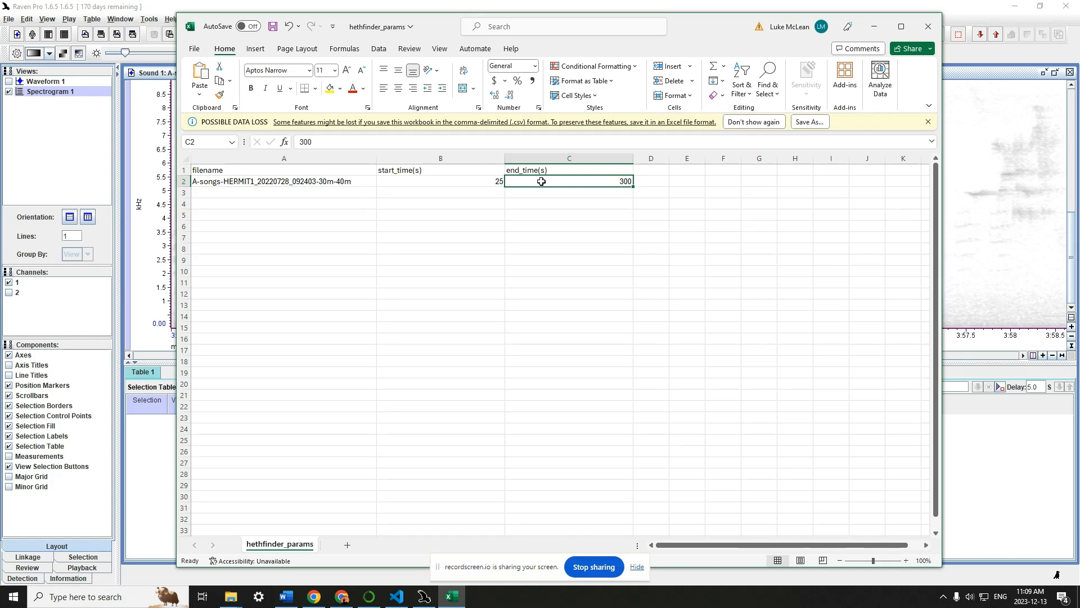
Clear the start and end times in row 2, then save and close the hethfinder_params file
key(Delete)
key(Left)
key(Delete)
key(Left)
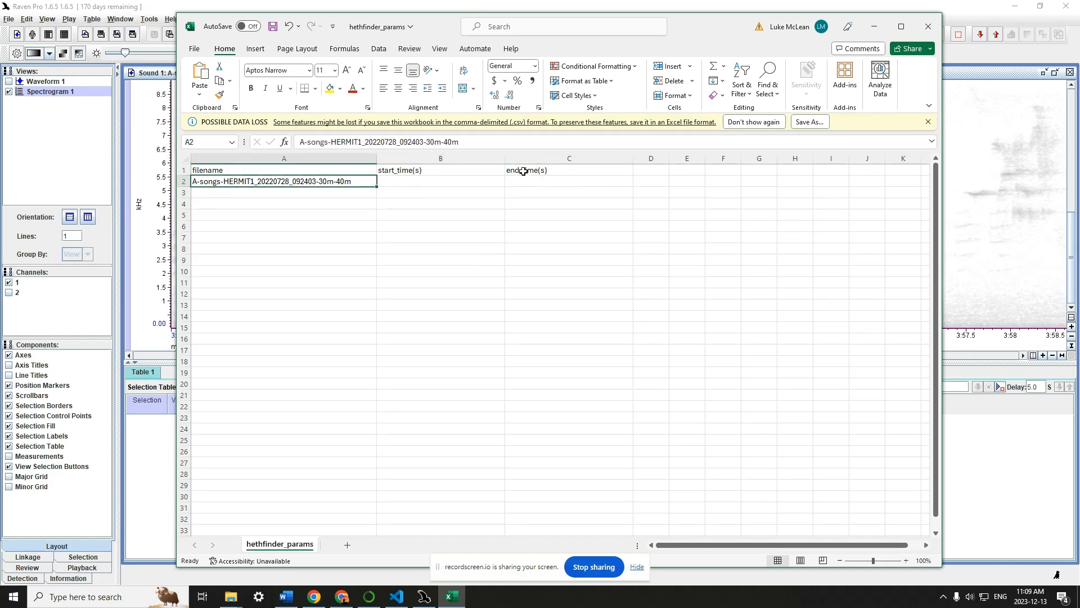
key(ctrl+s)
click(927, 27)
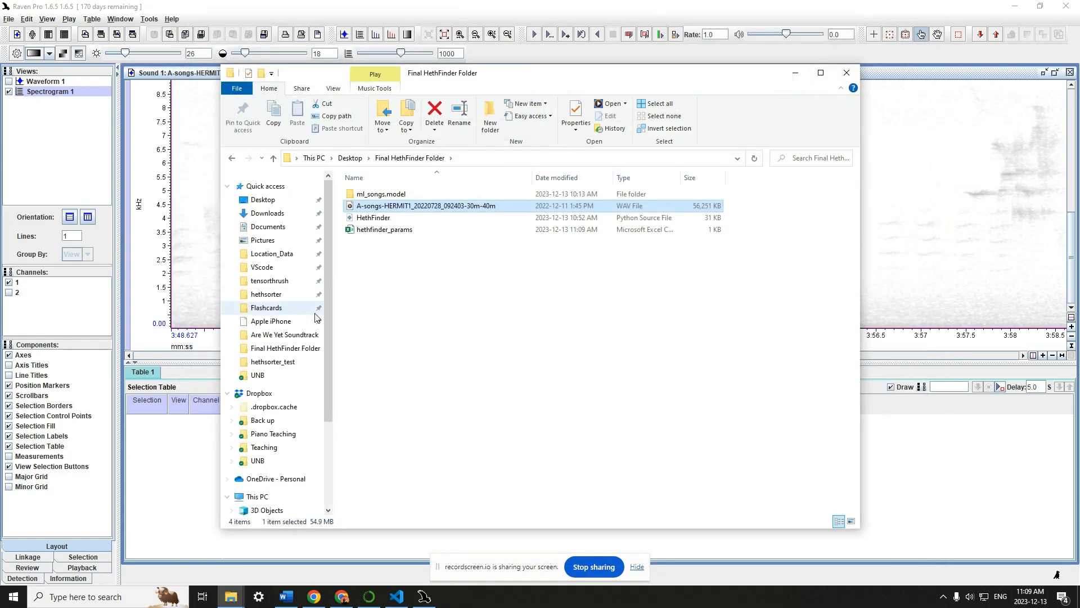
Switch to HethFinder.py in Visual Studio Code and review its import lines, especially tensorflow and librosa
click(376, 231)
click(371, 219)
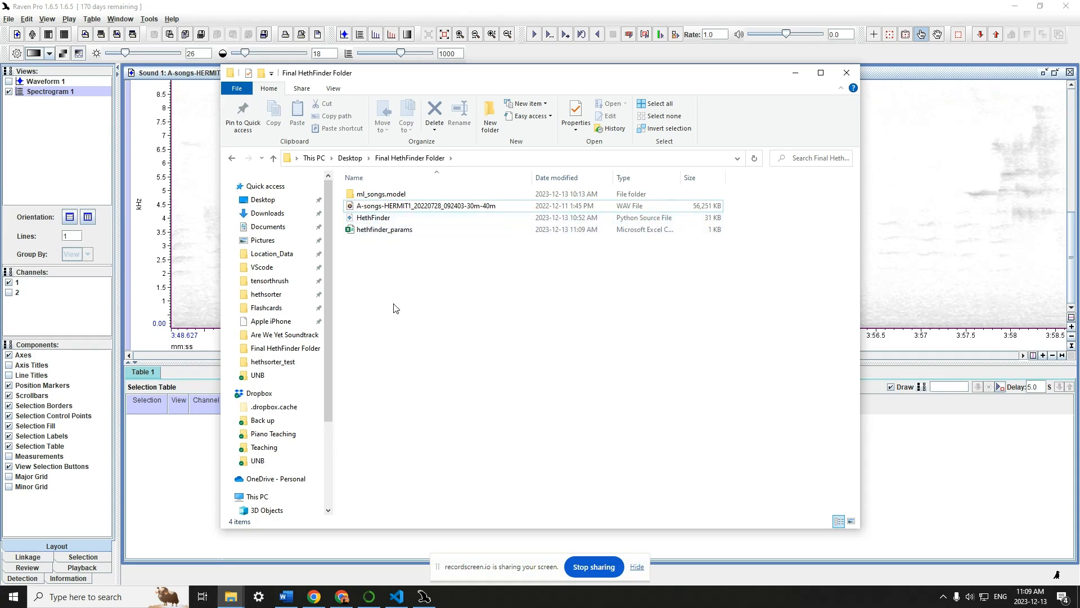
click(401, 598)
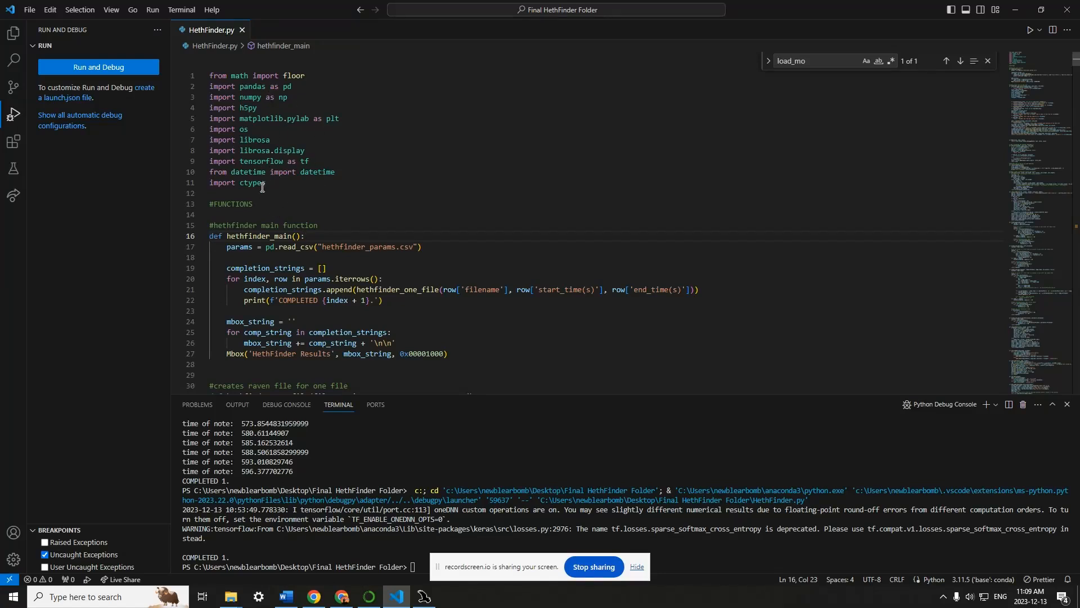
click(268, 203)
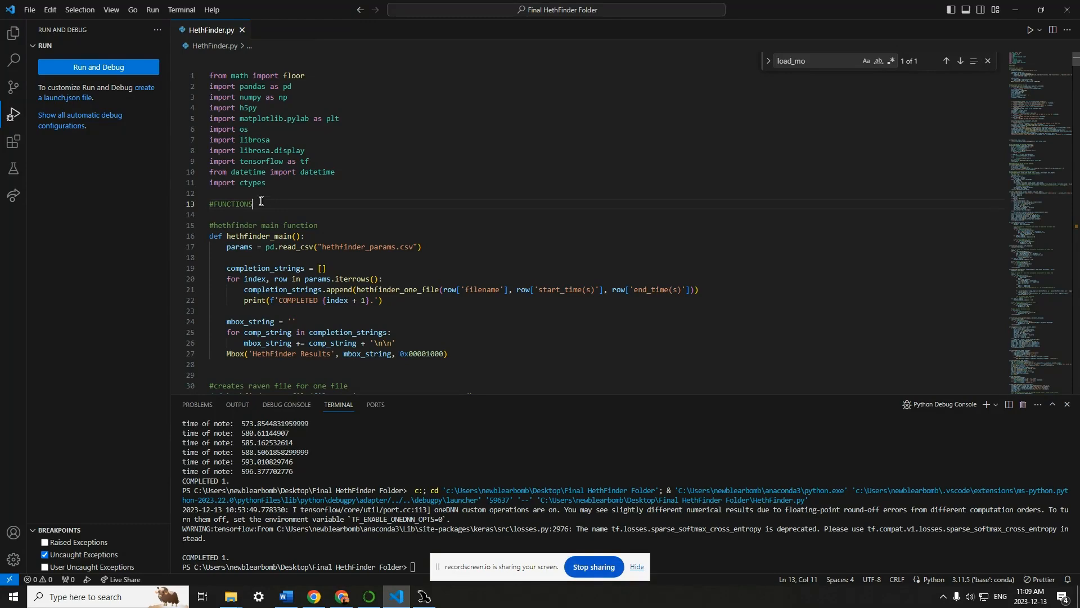
mouse_move(258, 155)
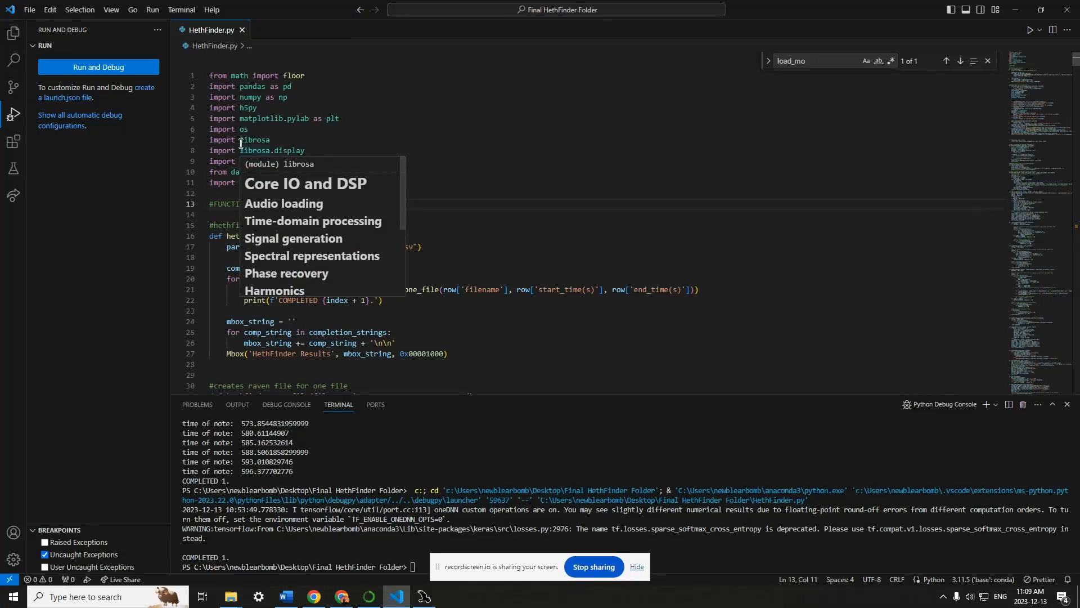
mouse_move(306, 167)
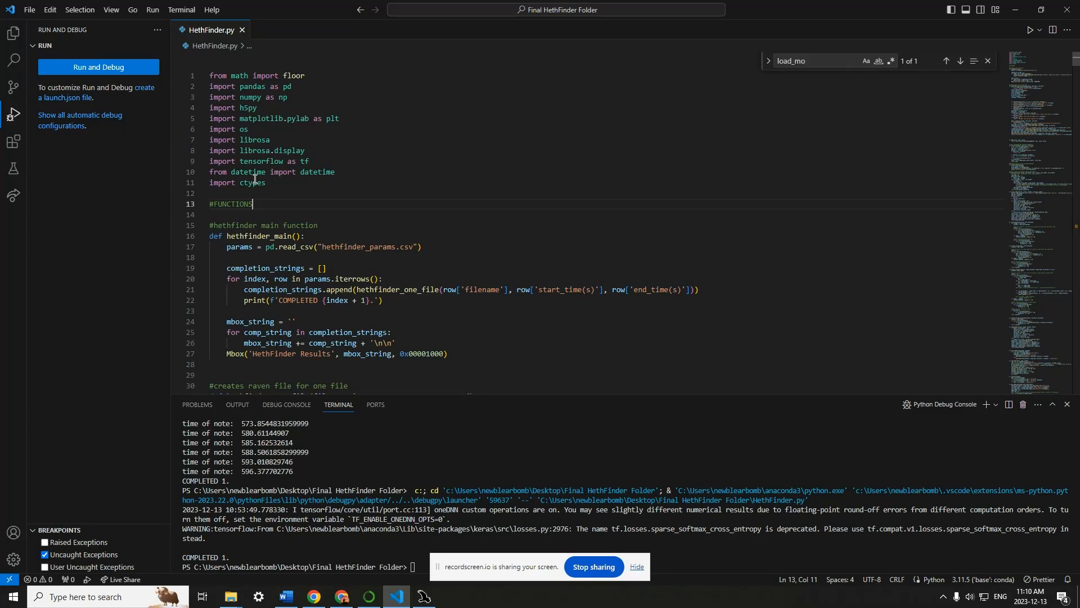
drag(311, 162, 203, 162)
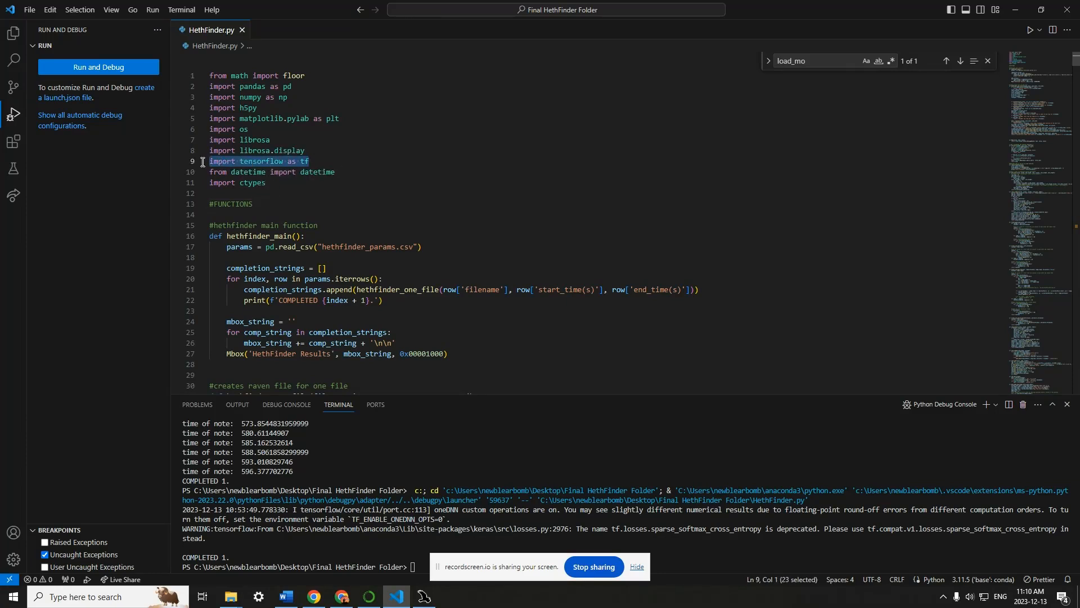
drag(261, 139, 218, 140)
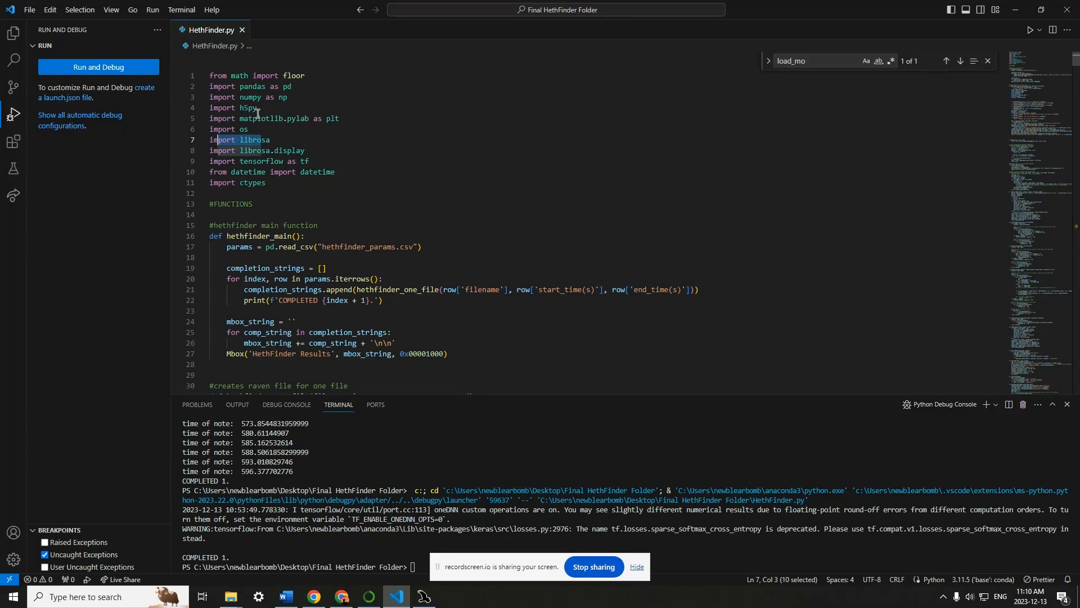
Review the numpy, matplotlib and remaining import lines of HethFinder.py, down to ctypes
mouse_move(248, 127)
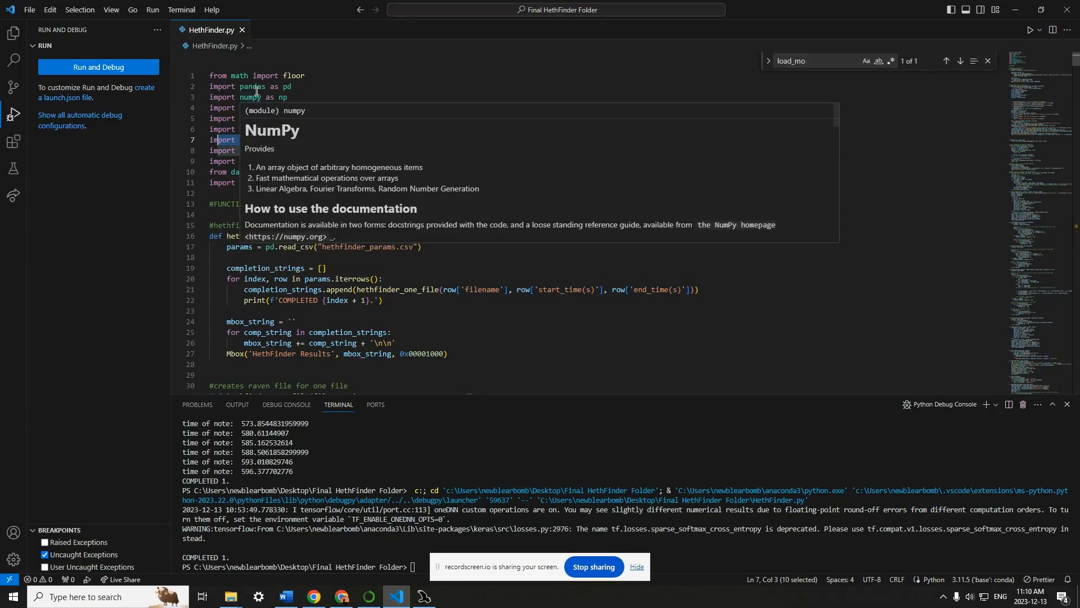
click(220, 214)
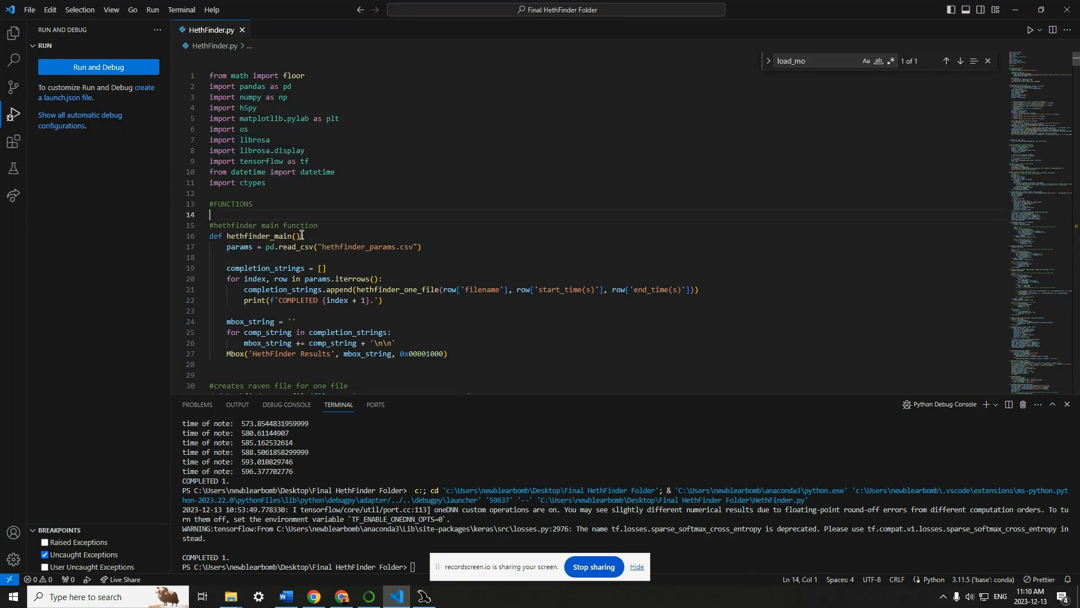
mouse_move(241, 119)
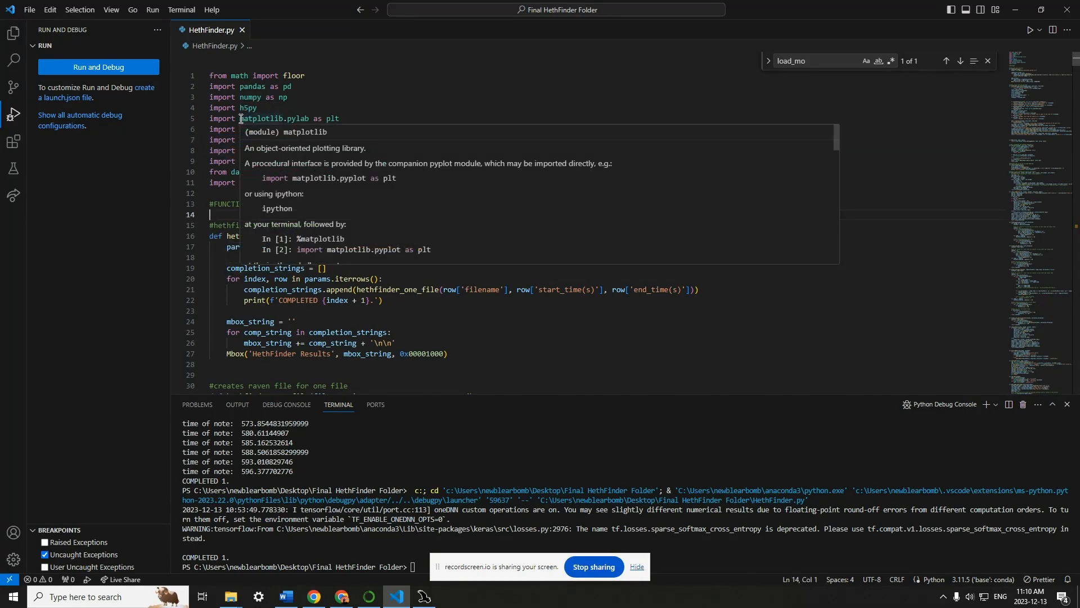
mouse_move(303, 123)
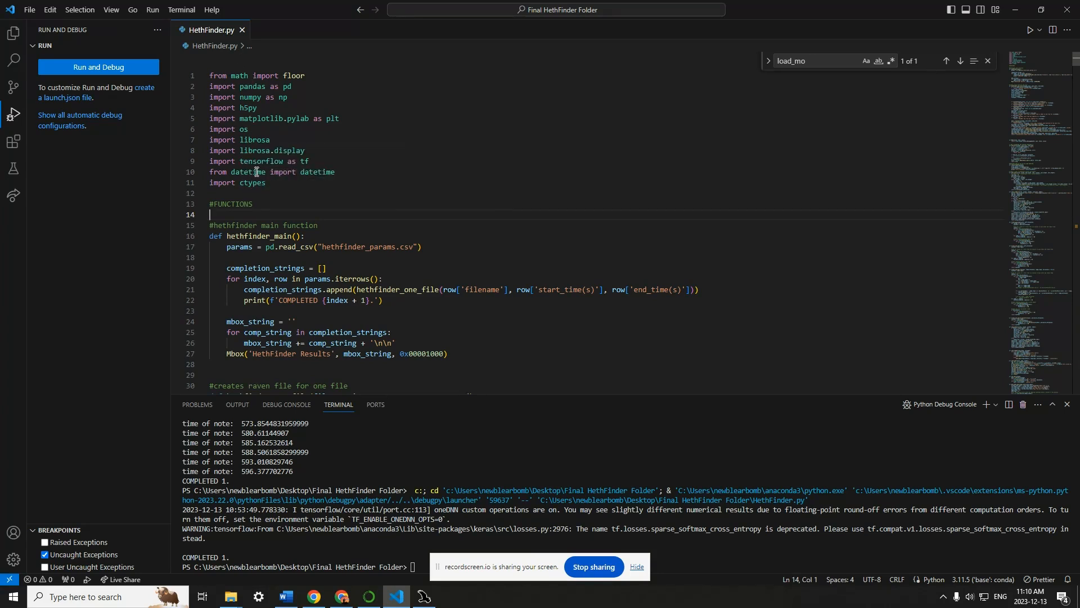
click(271, 185)
scroll(253, 225, down, 3)
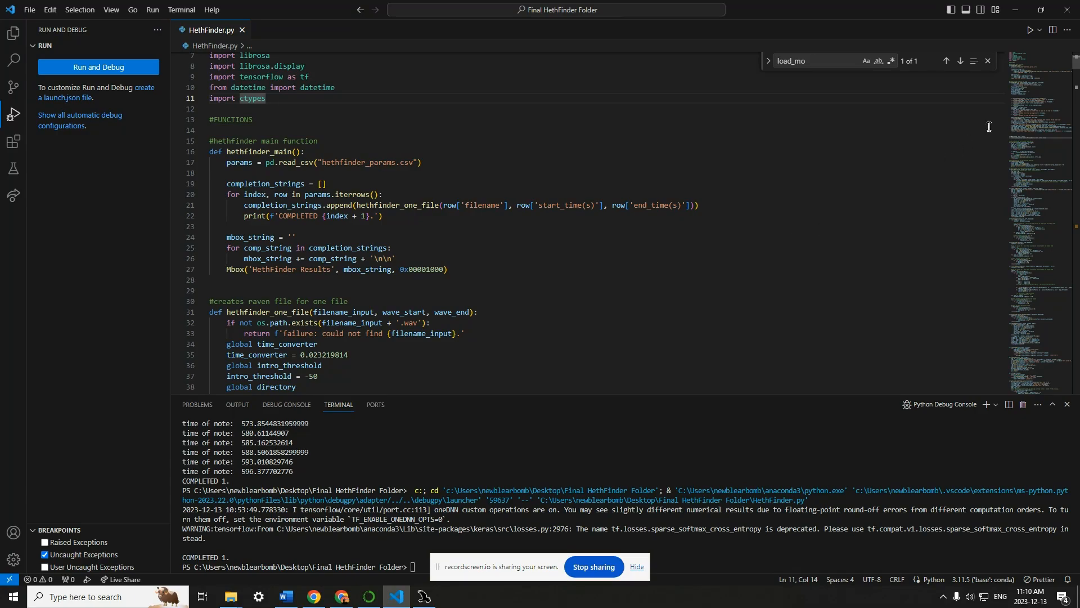
Go to the end of HethFinder.py and examine the closing hethfinder_main() call
drag(1044, 73, 1060, 371)
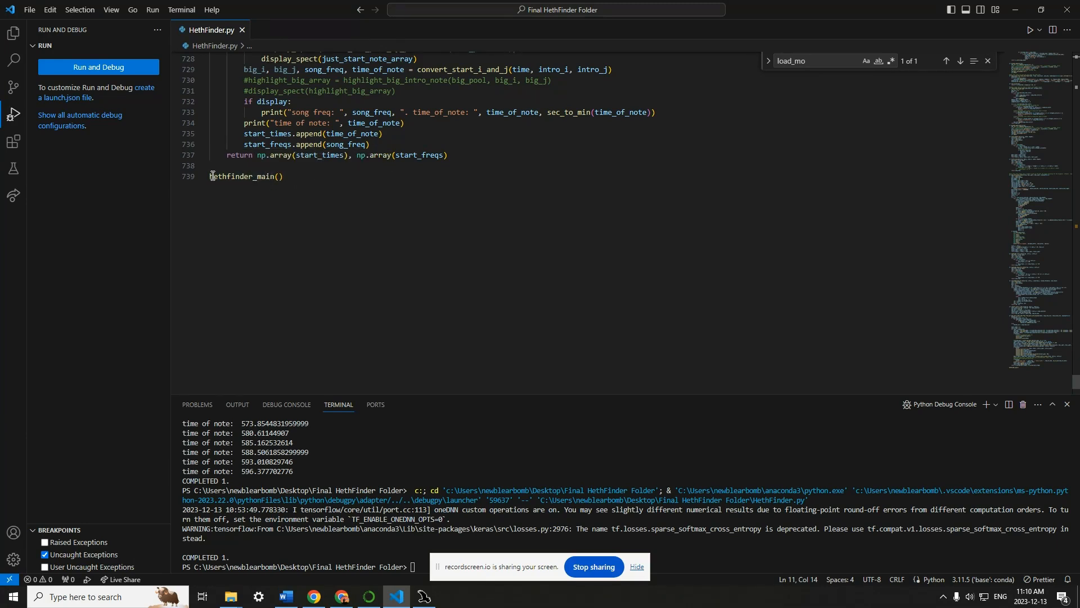
click(290, 177)
drag(1039, 368, 1044, 363)
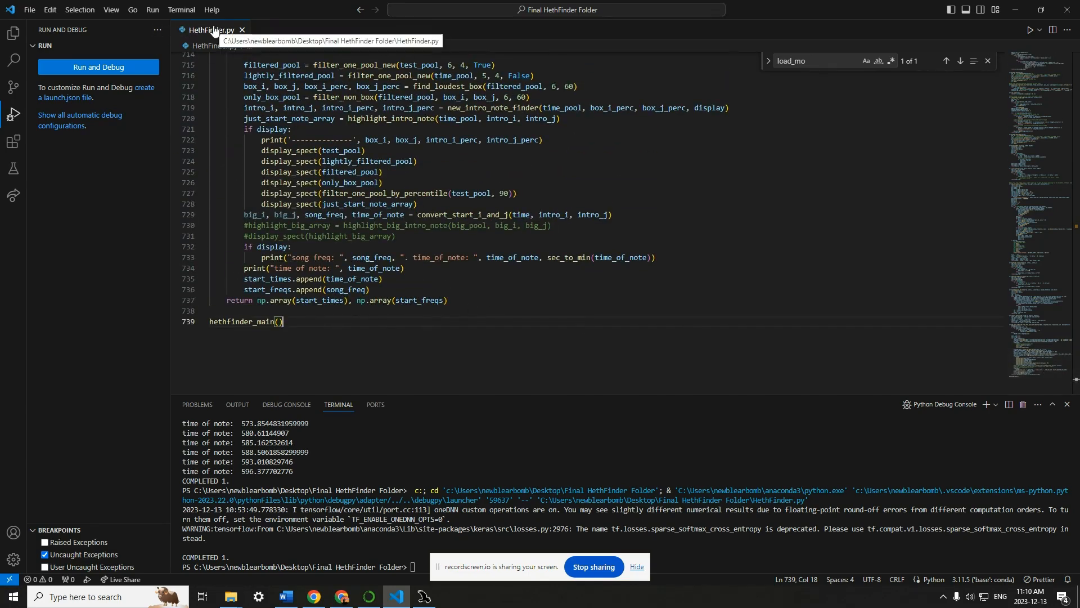
Run HethFinder.py with debugging and stop the run while it is still processing the recording
click(153, 10)
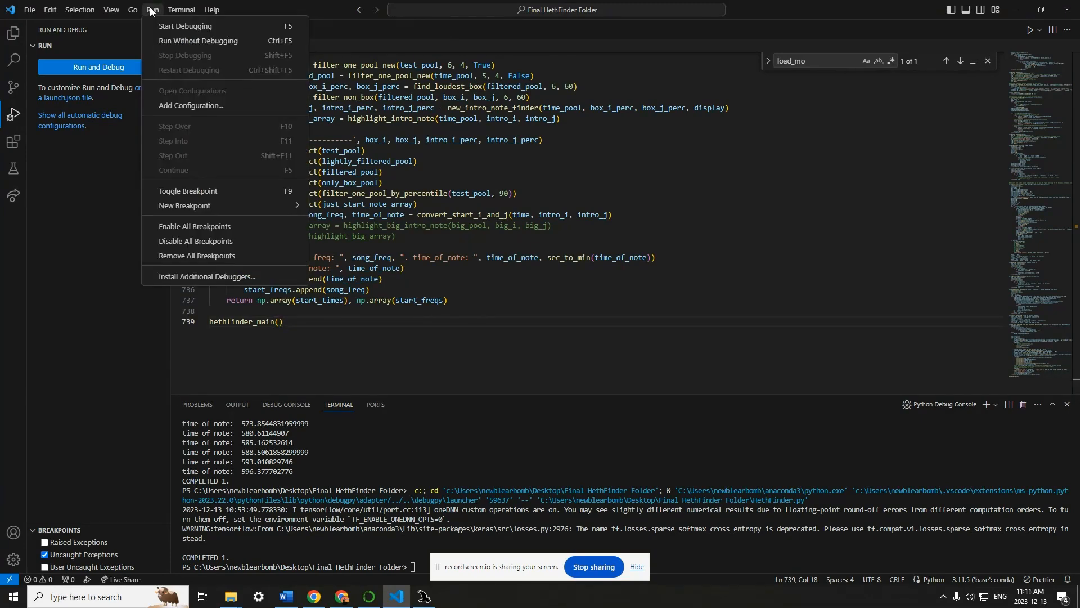
click(180, 27)
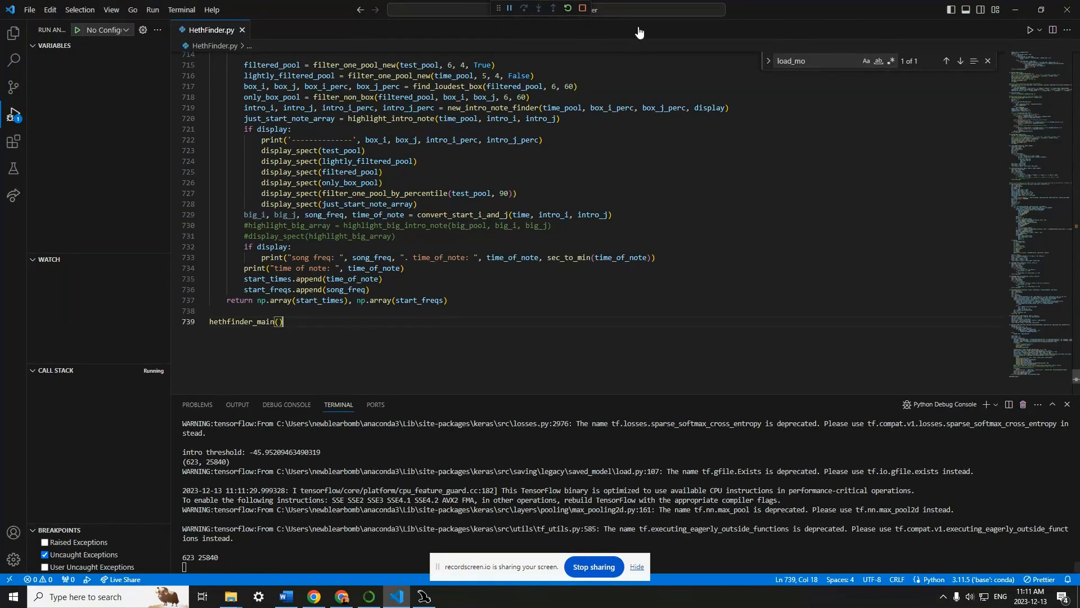
click(584, 9)
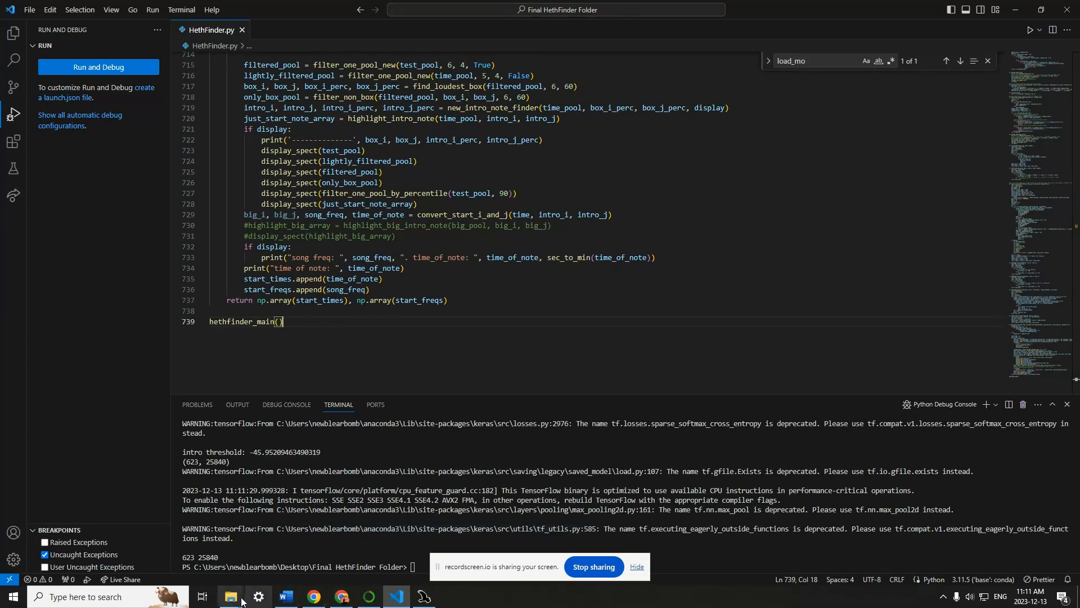
mouse_move(232, 600)
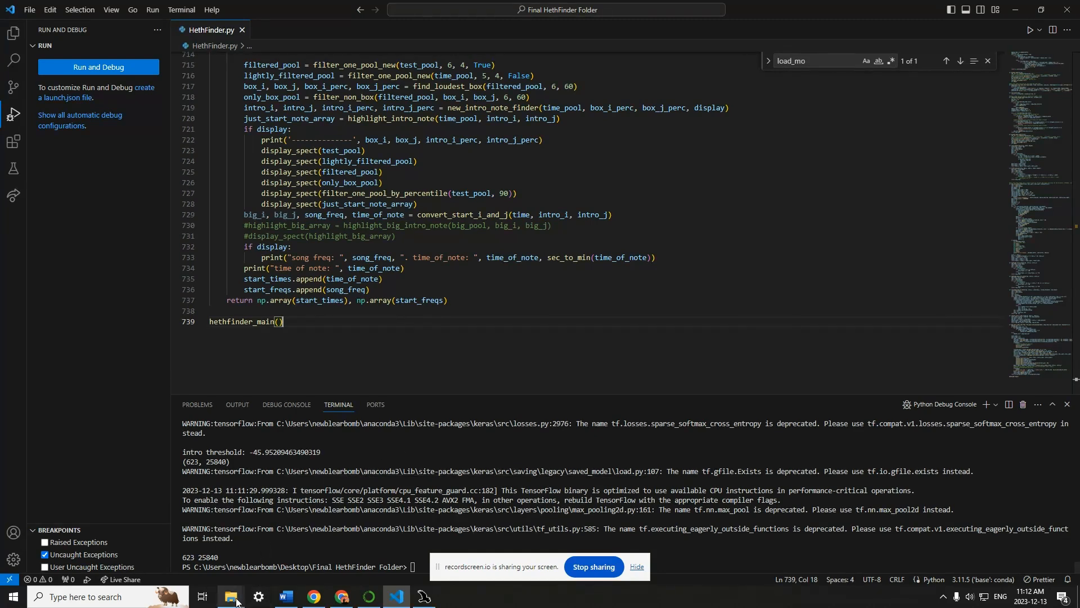
click(211, 557)
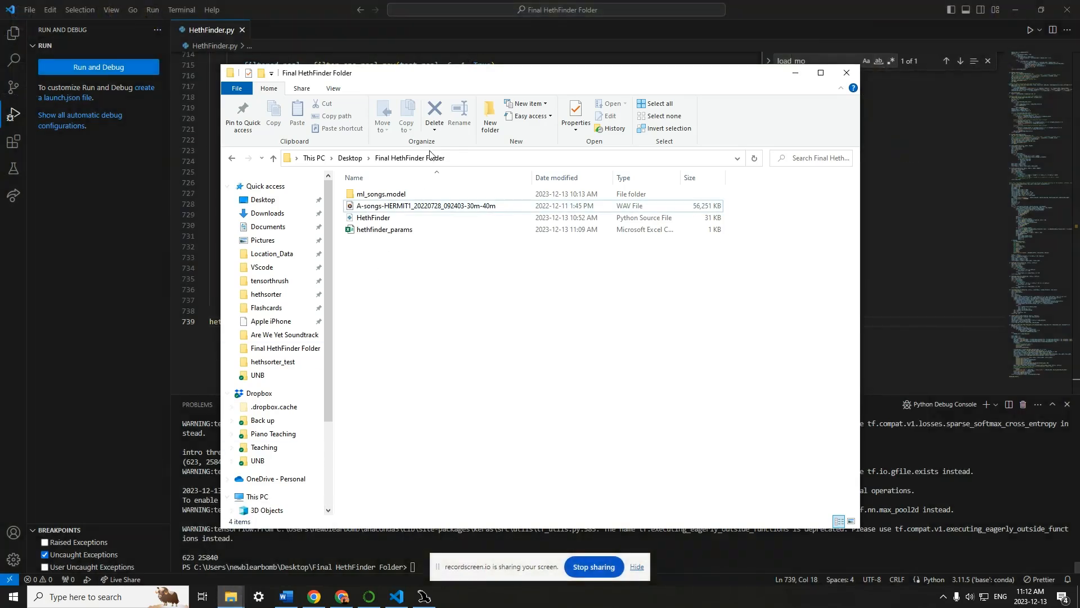
drag(466, 82, 366, 82)
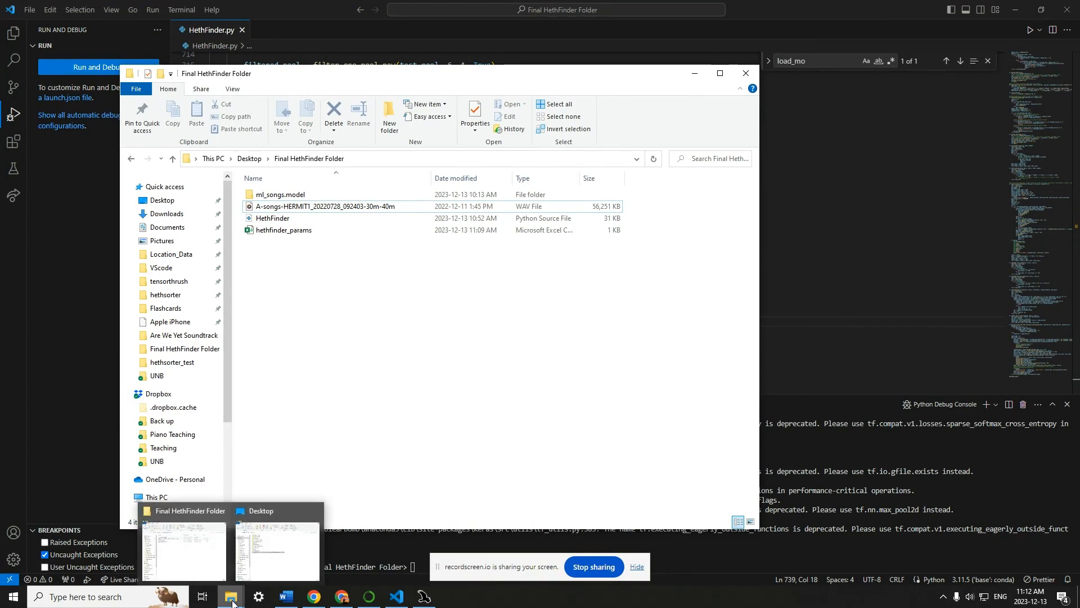
click(271, 569)
drag(724, 128, 773, 77)
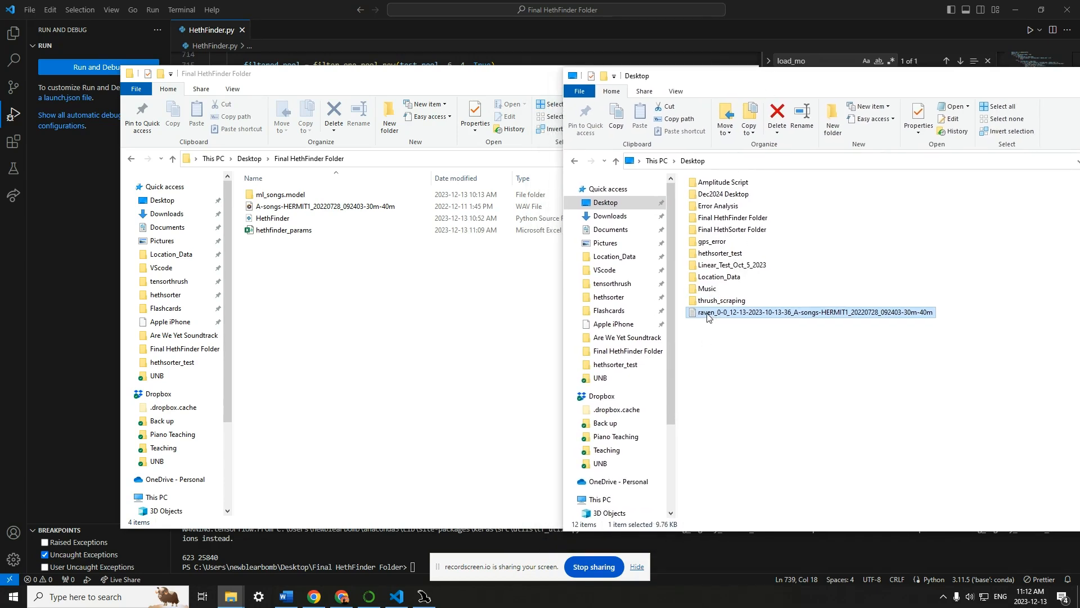
drag(707, 316, 321, 326)
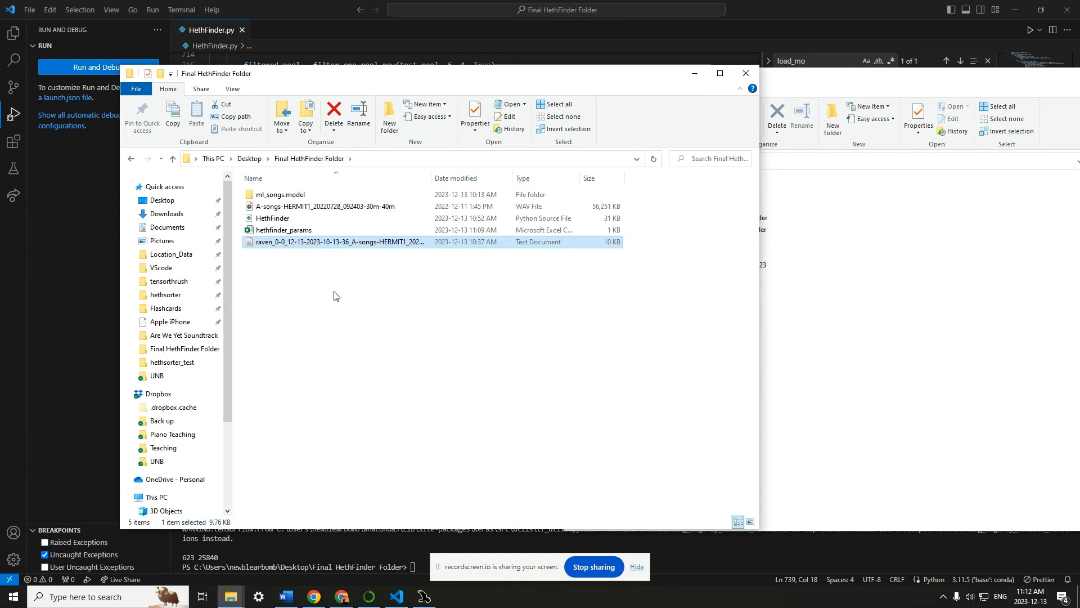
click(424, 596)
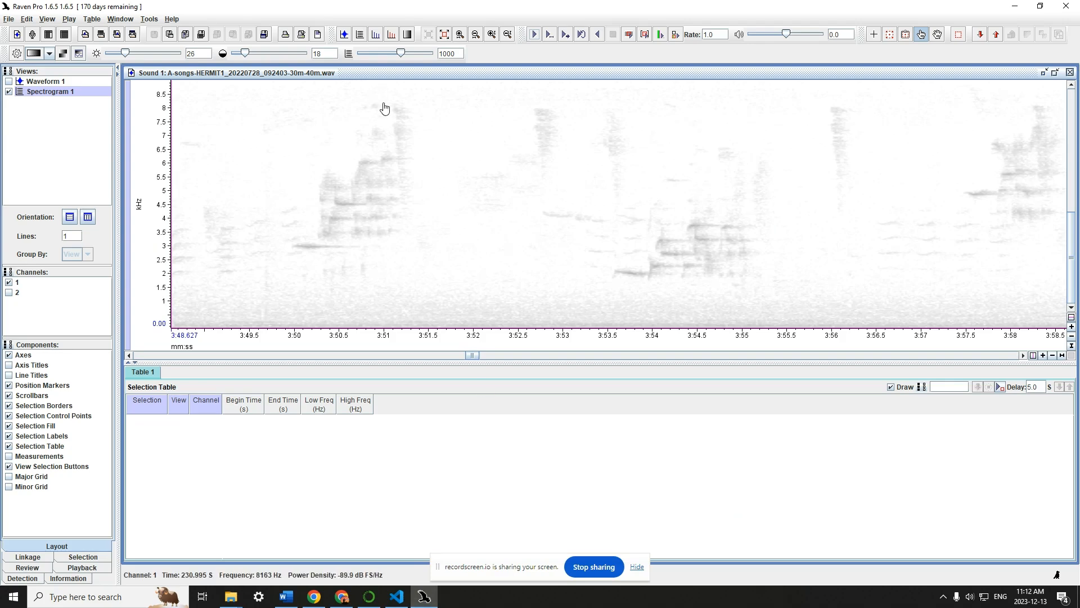
key(ctrl+t)
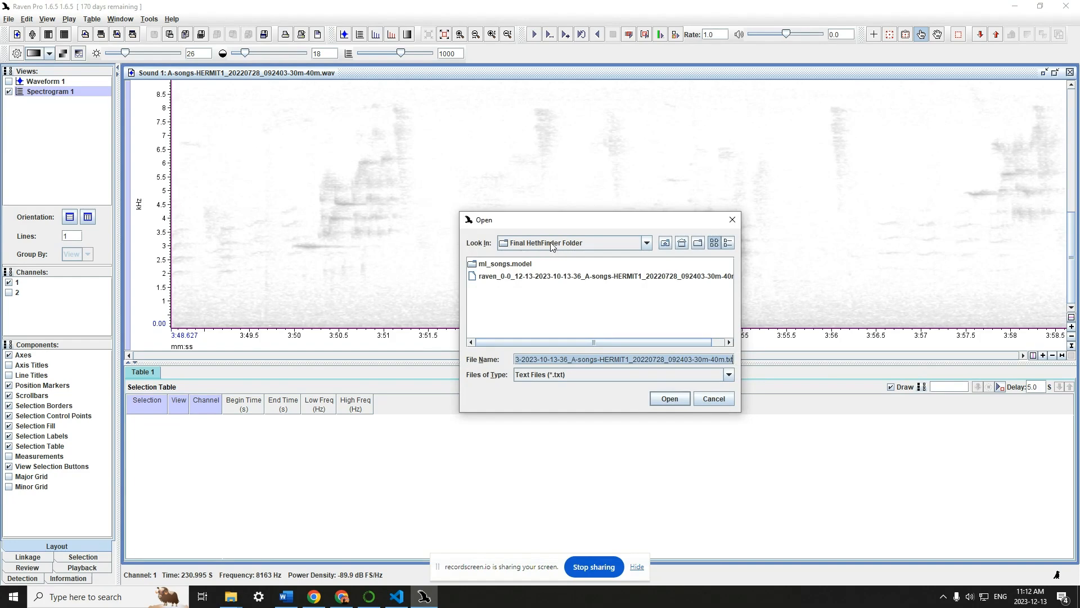
double_click(513, 276)
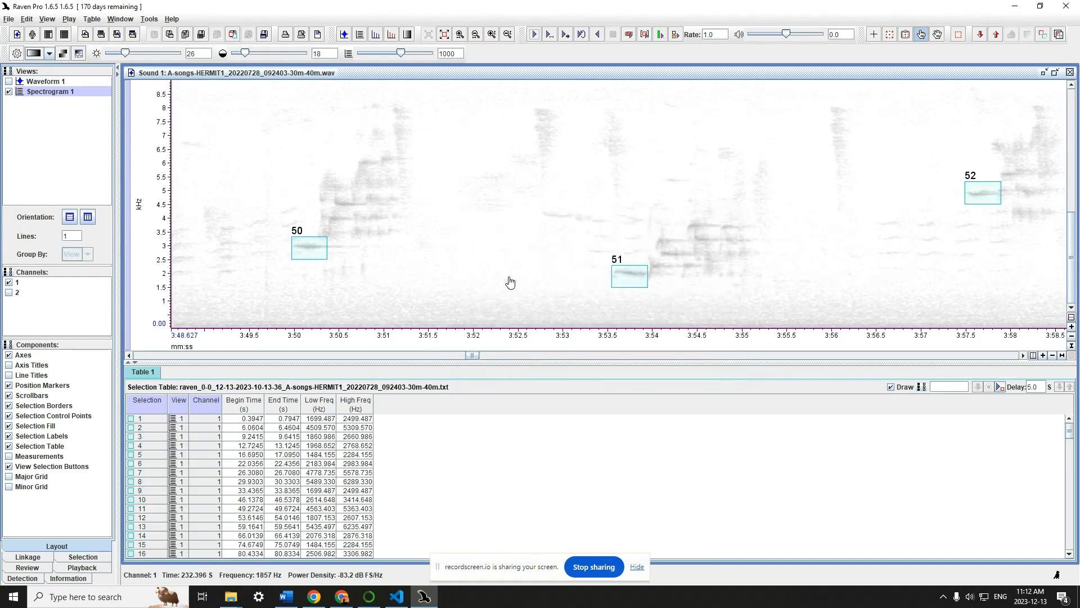
Examine the first detections on the spectrogram from the start of the recording, comparing the boxes with the visible songs
drag(474, 355, 139, 357)
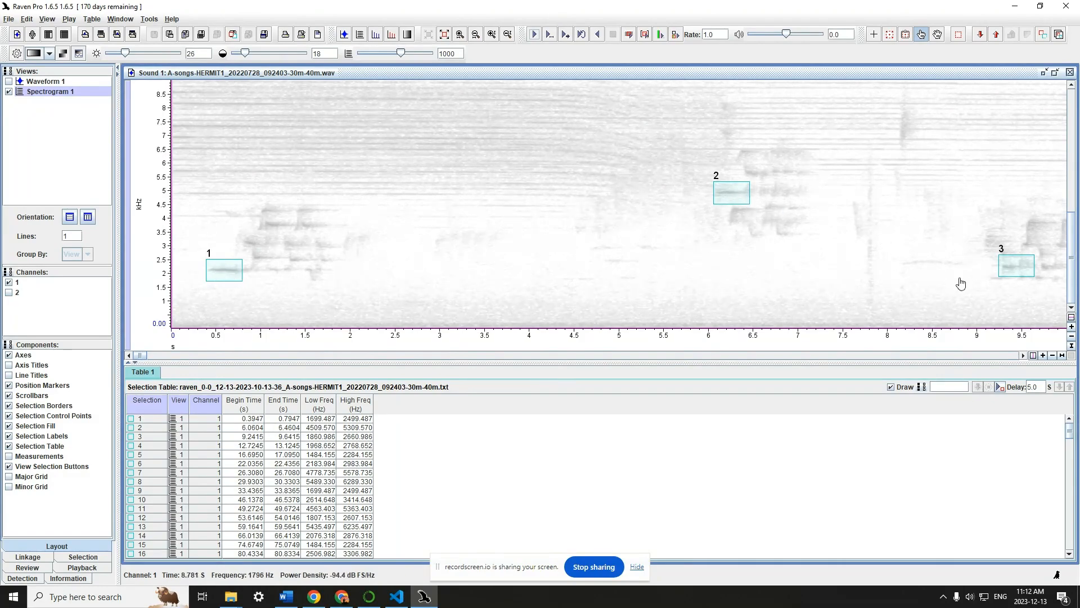
click(477, 35)
click(477, 35)
click(476, 35)
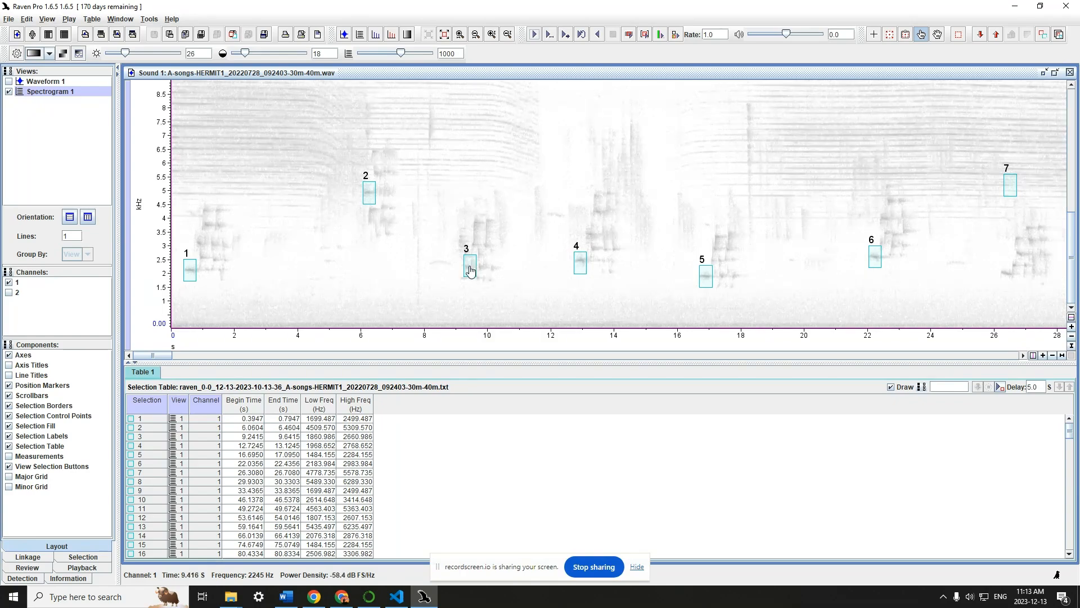
click(463, 37)
click(464, 37)
click(797, 356)
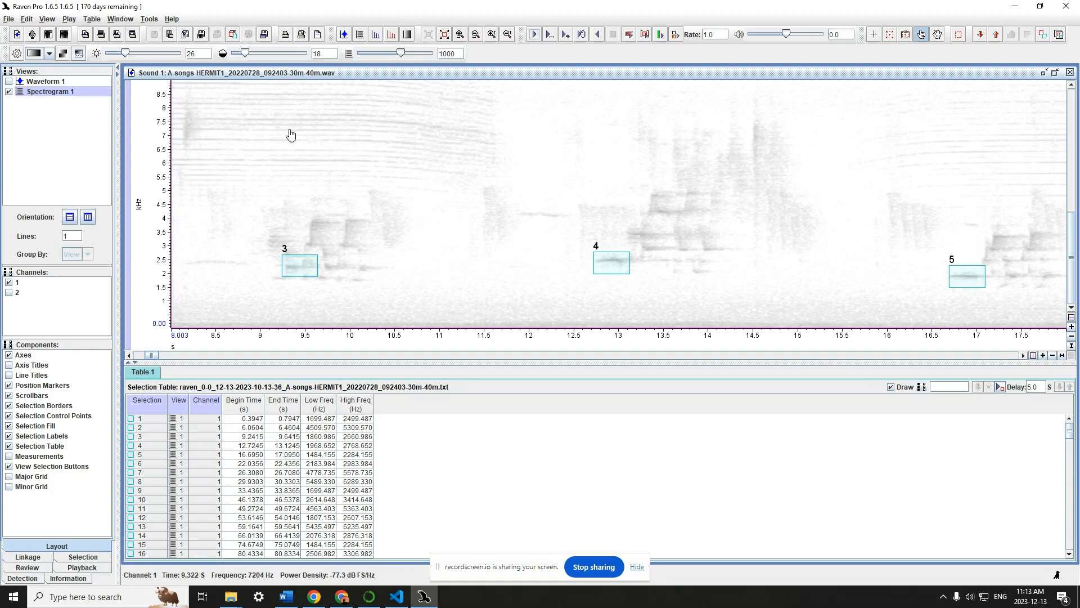
click(476, 37)
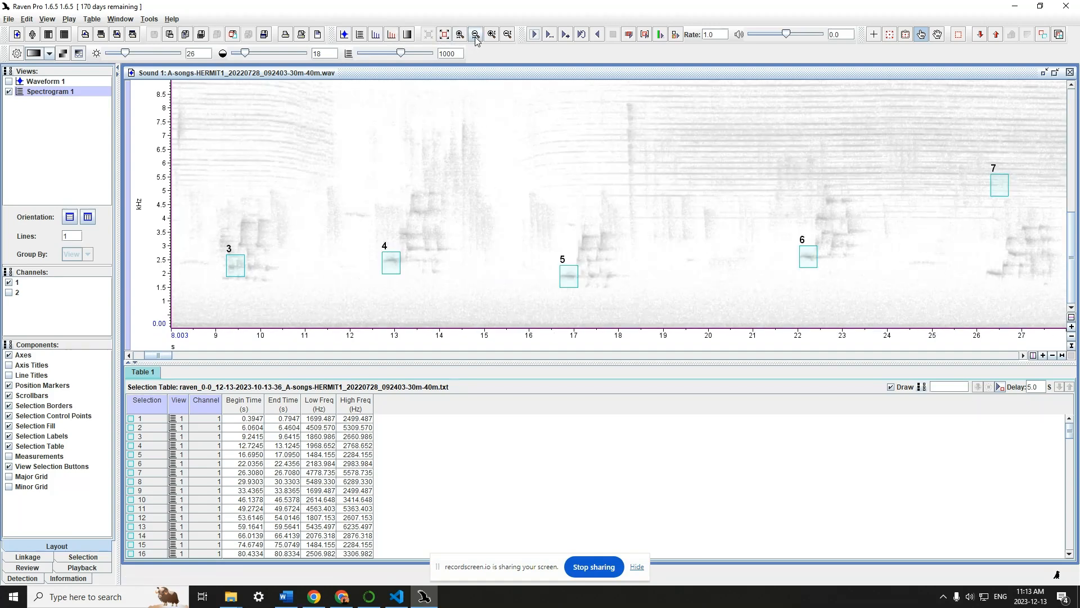
click(476, 37)
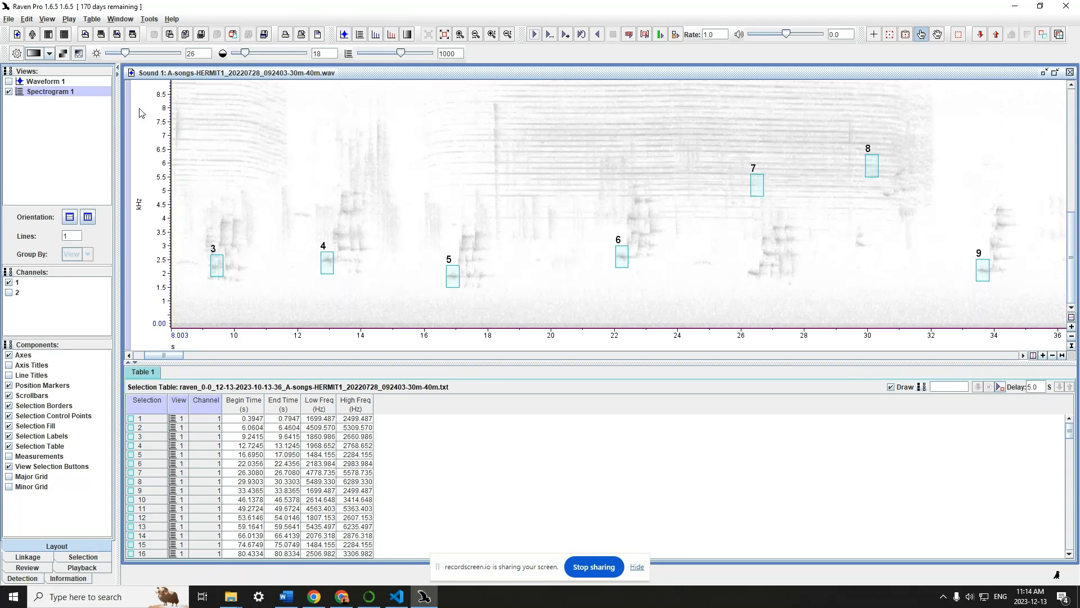
Delete selection 7, the false detection near 26 seconds, from the selection table
click(922, 35)
click(757, 186)
key(Delete)
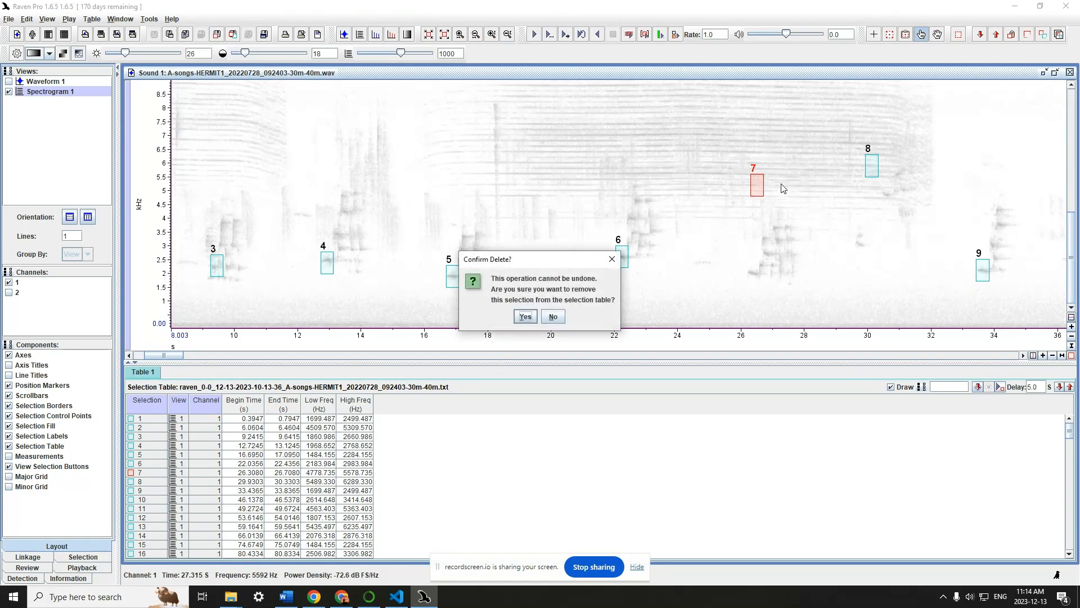
key(Return)
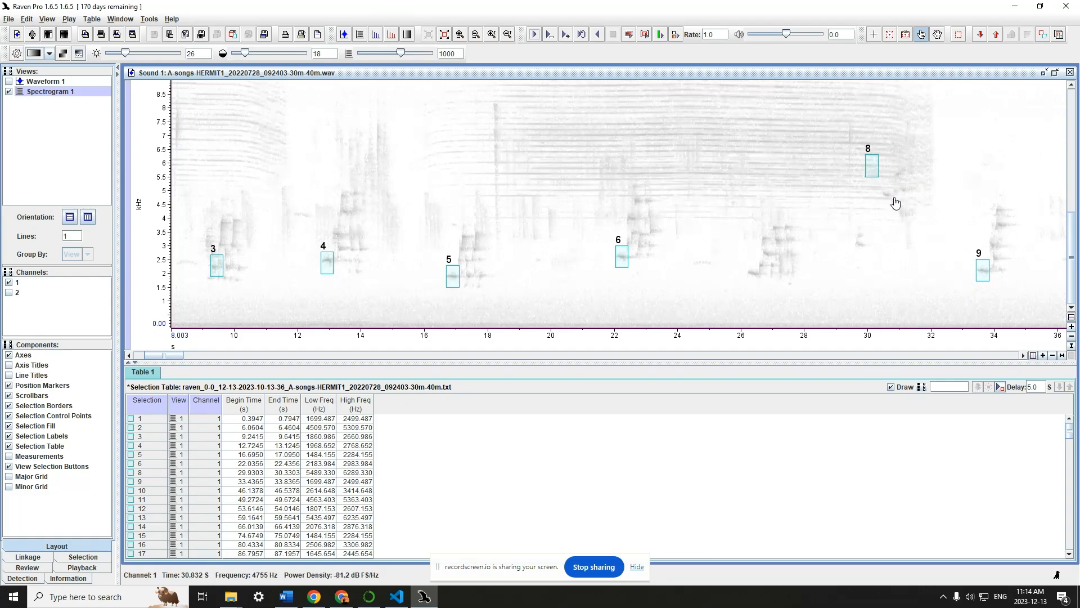
Delete selection 11, the false detection near 49 seconds, from the selection table
click(552, 356)
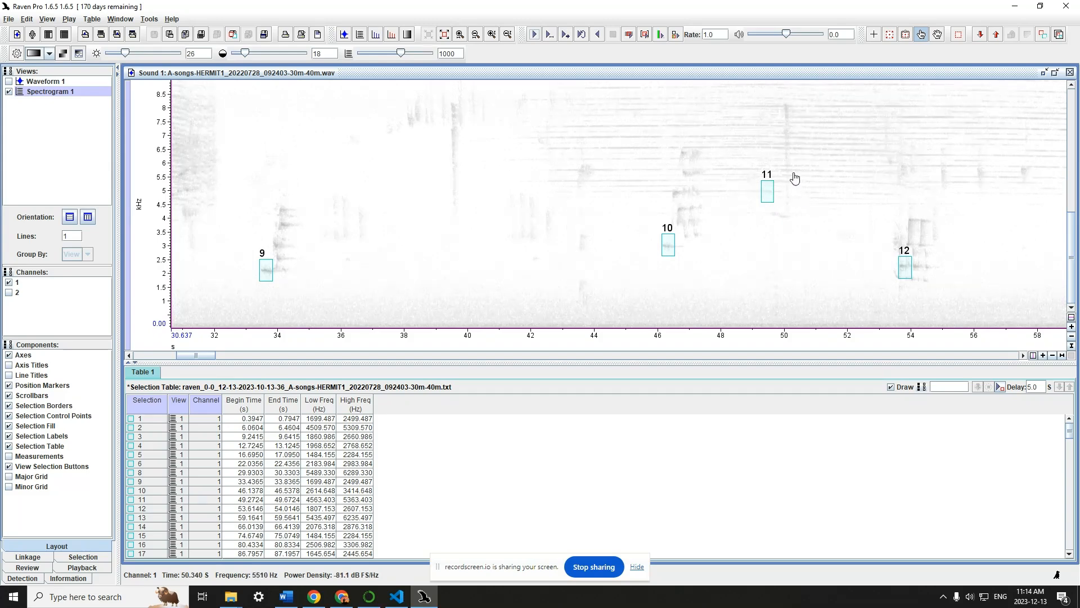
click(769, 194)
key(Delete)
key(Return)
Check the following detections along the spectrogram and delete selection 40, which overlaps selection 41 near 3:12
click(757, 355)
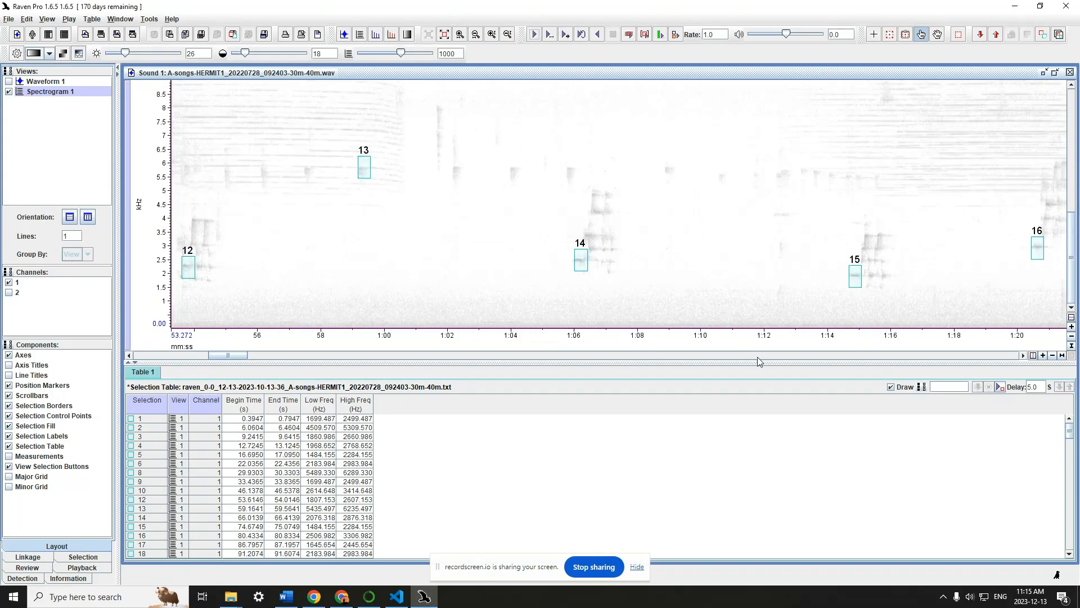
click(757, 356)
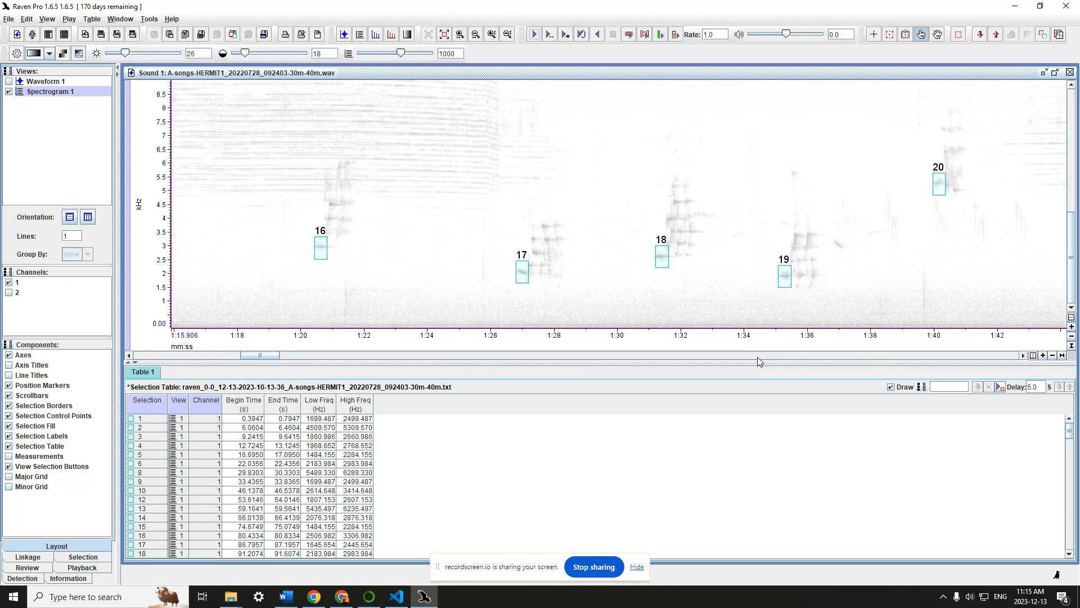
click(759, 356)
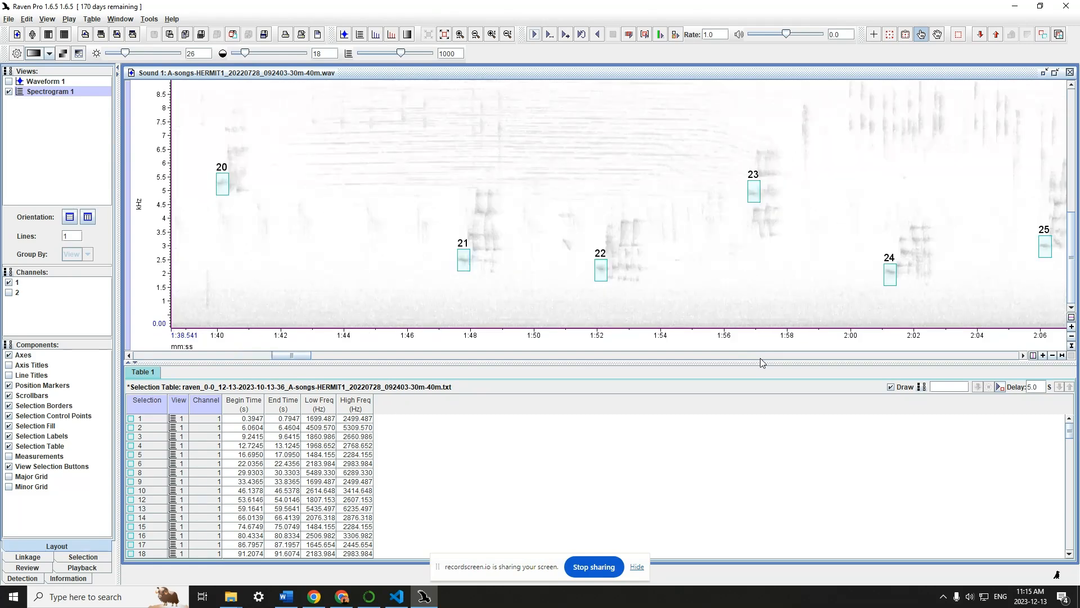
click(760, 360)
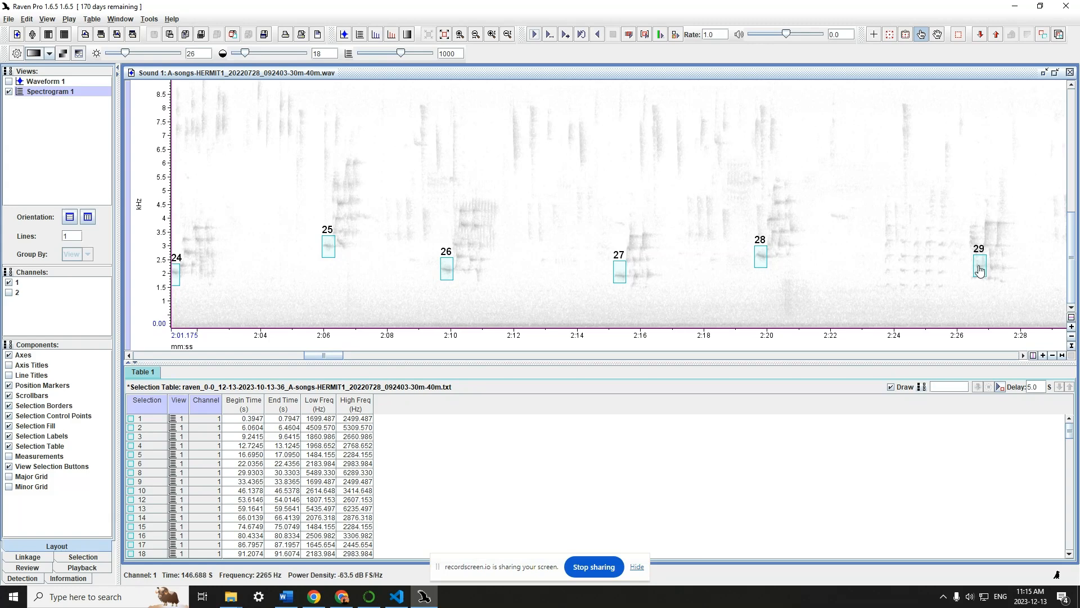
click(912, 355)
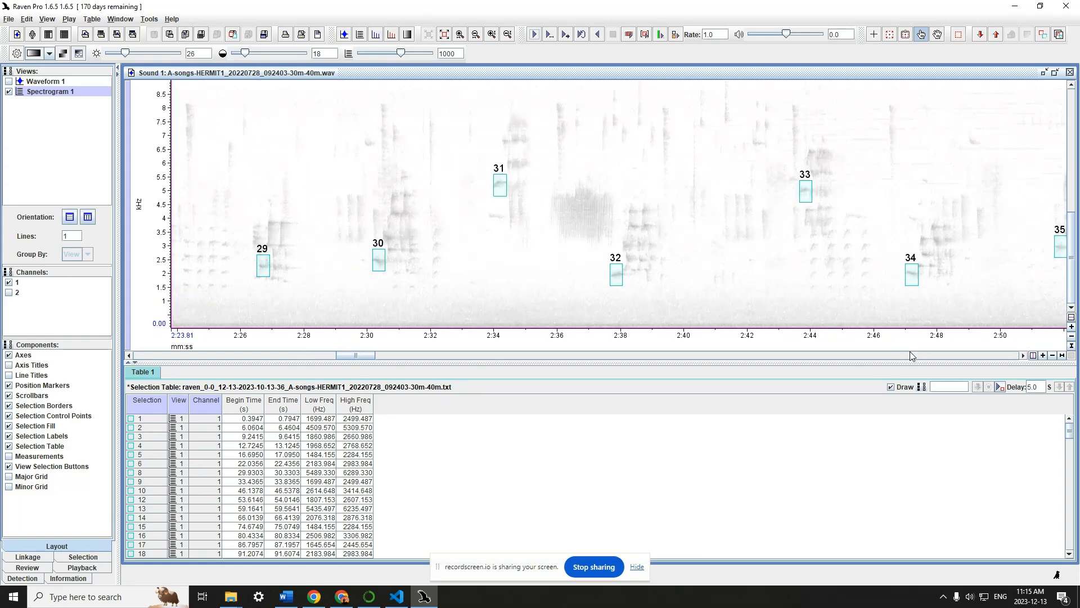
click(910, 353)
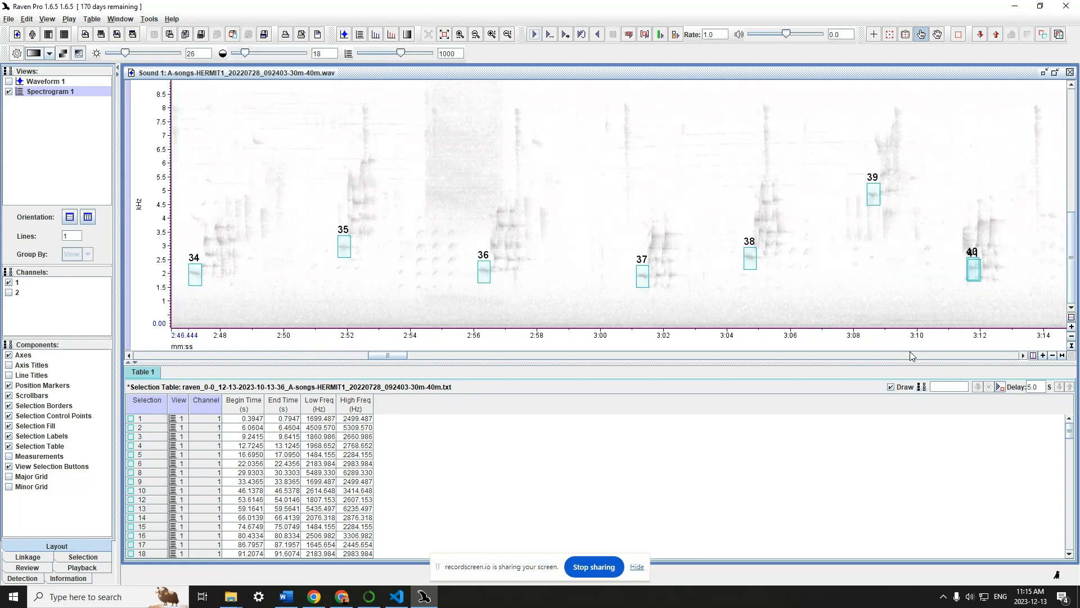
click(976, 273)
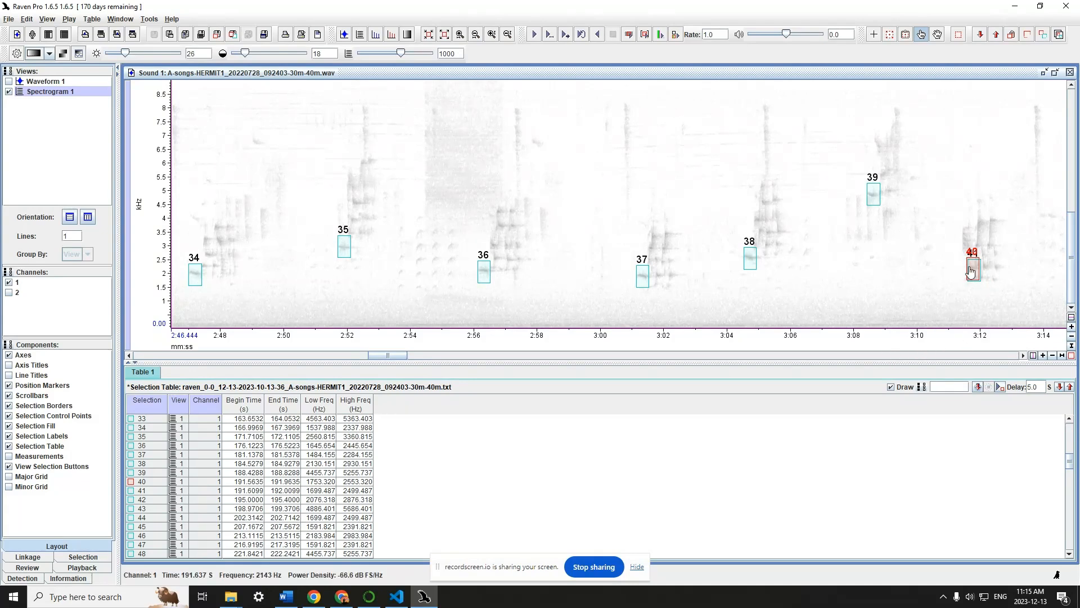
key(Delete)
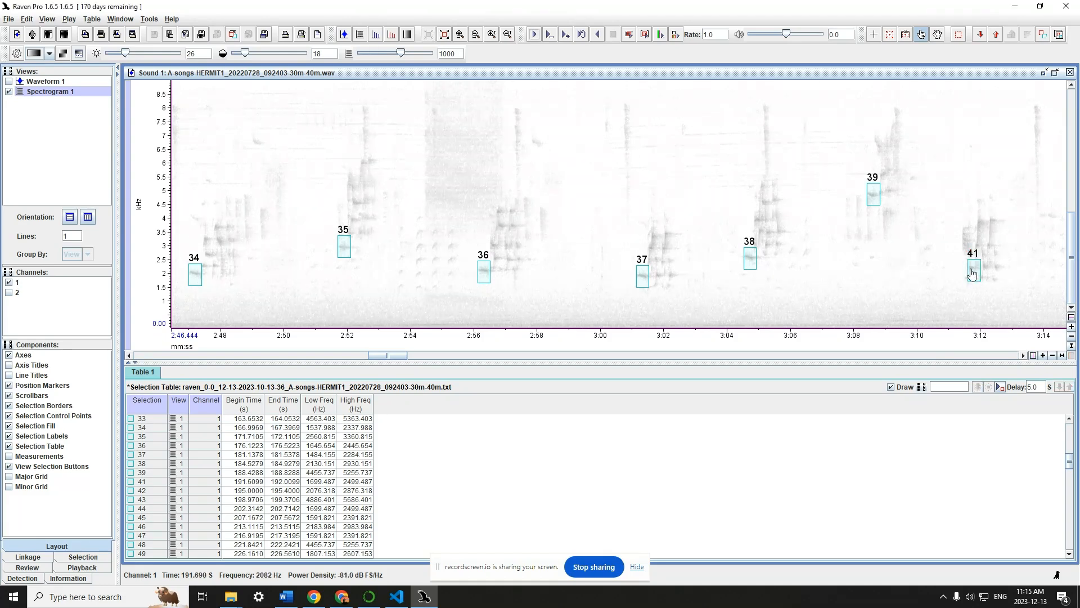
click(947, 355)
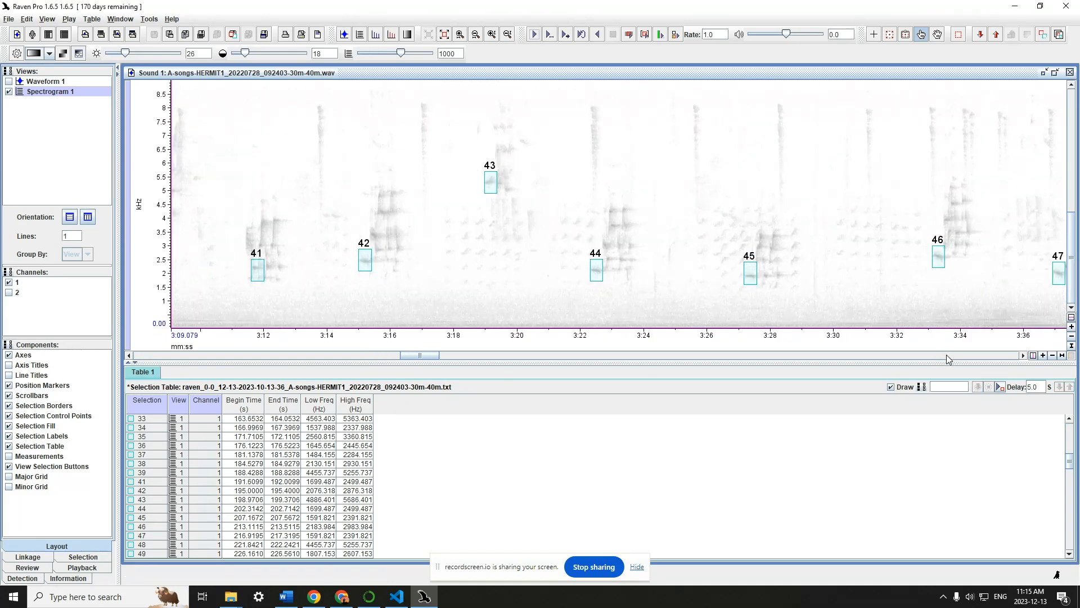
Examine the detections along the spectrogram from about 3:10 to 5:32, checking that each box matches a visible song
click(947, 354)
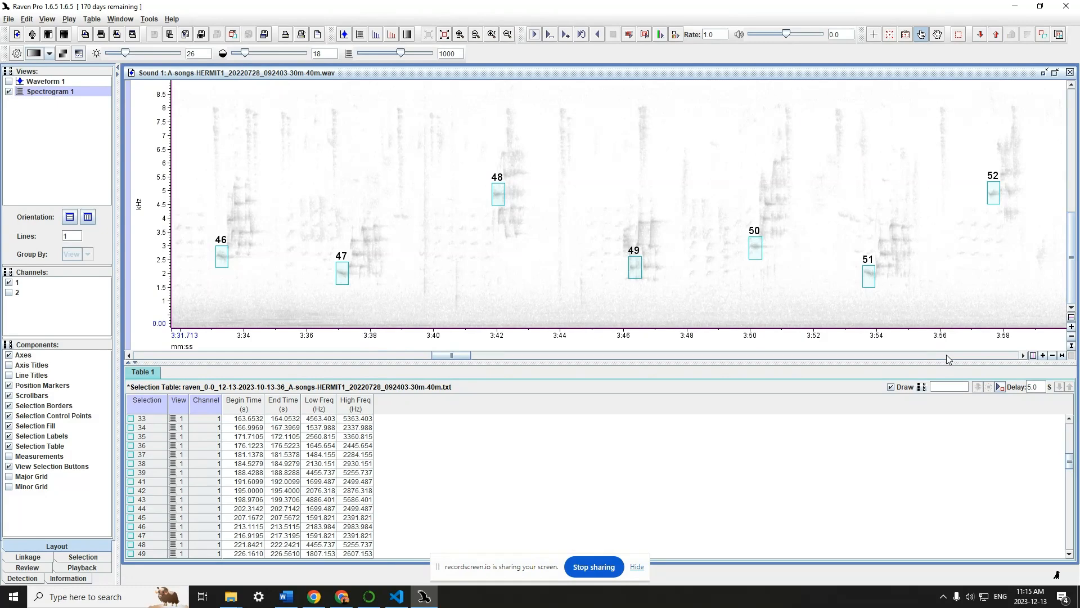
click(946, 354)
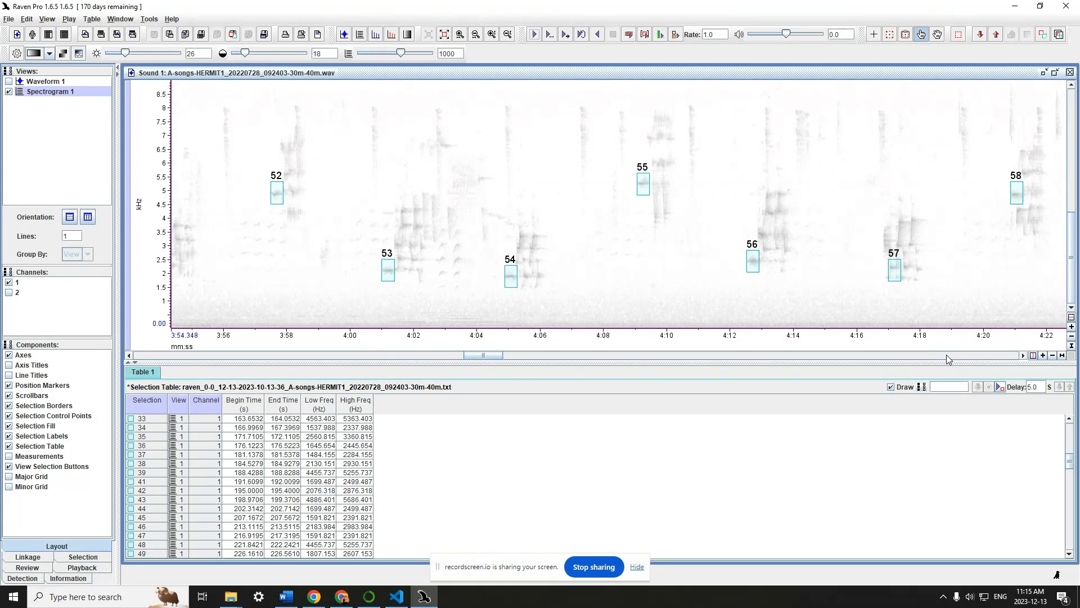
click(947, 355)
click(946, 354)
click(946, 355)
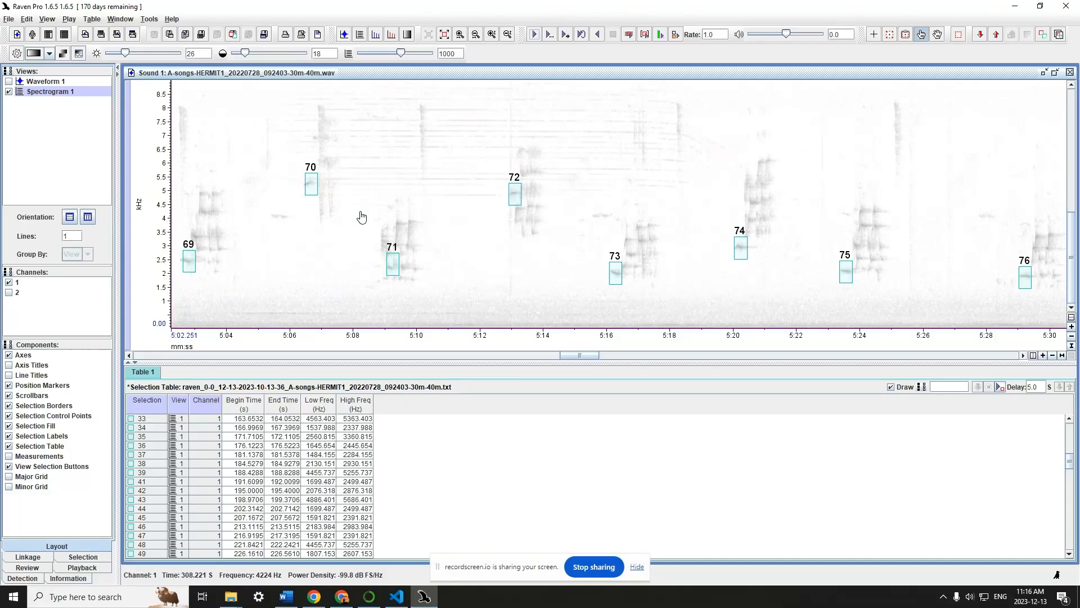
drag(586, 358, 592, 361)
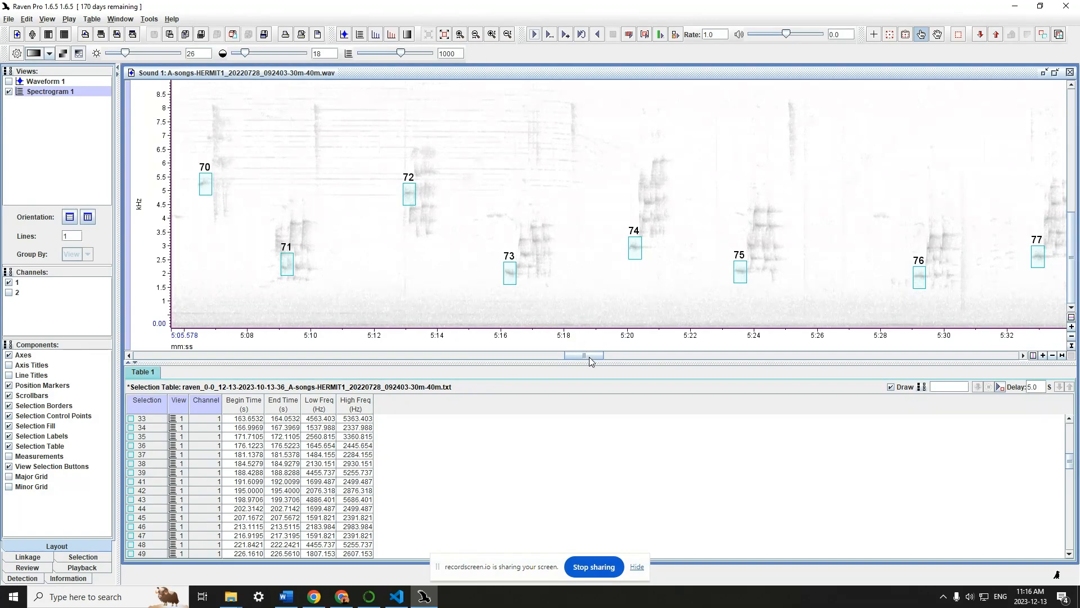
Switch to File Explorer and review the files in the Final HethFinder Folder, including the generated Raven selection table
mouse_move(231, 596)
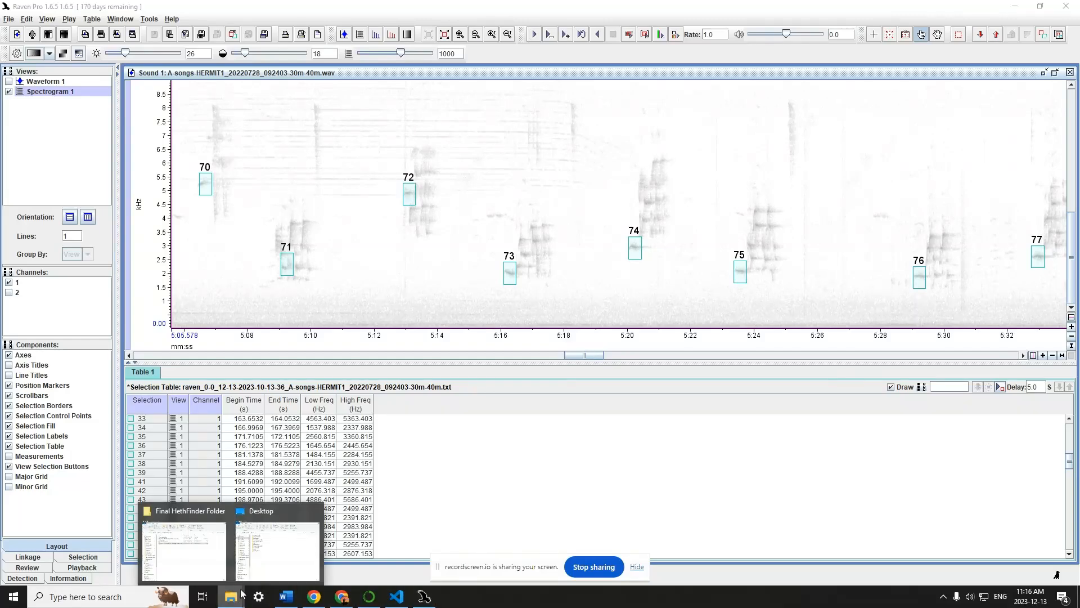
click(195, 553)
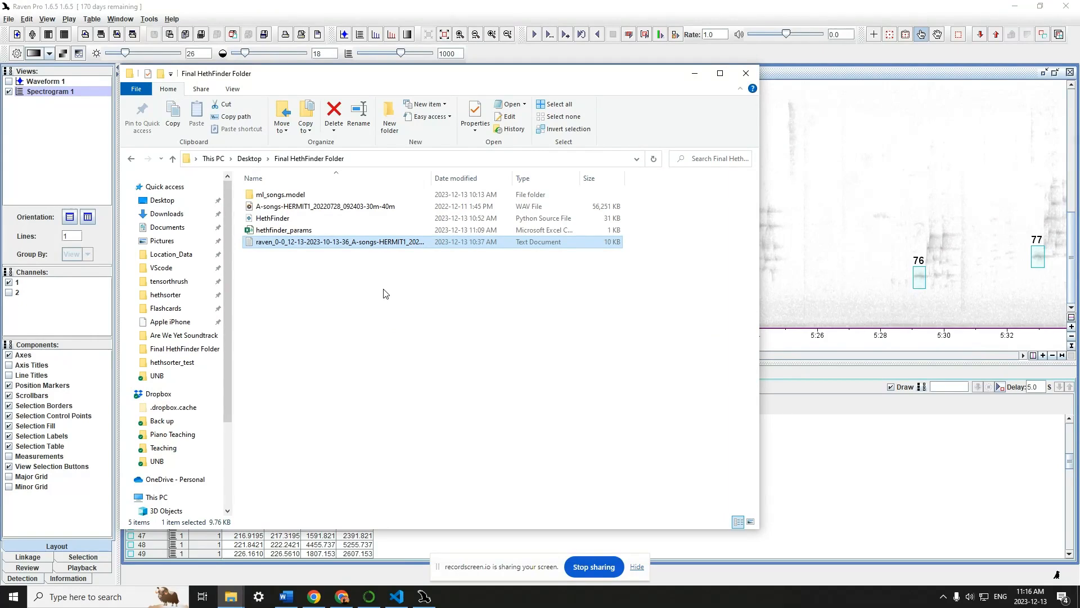
click(757, 52)
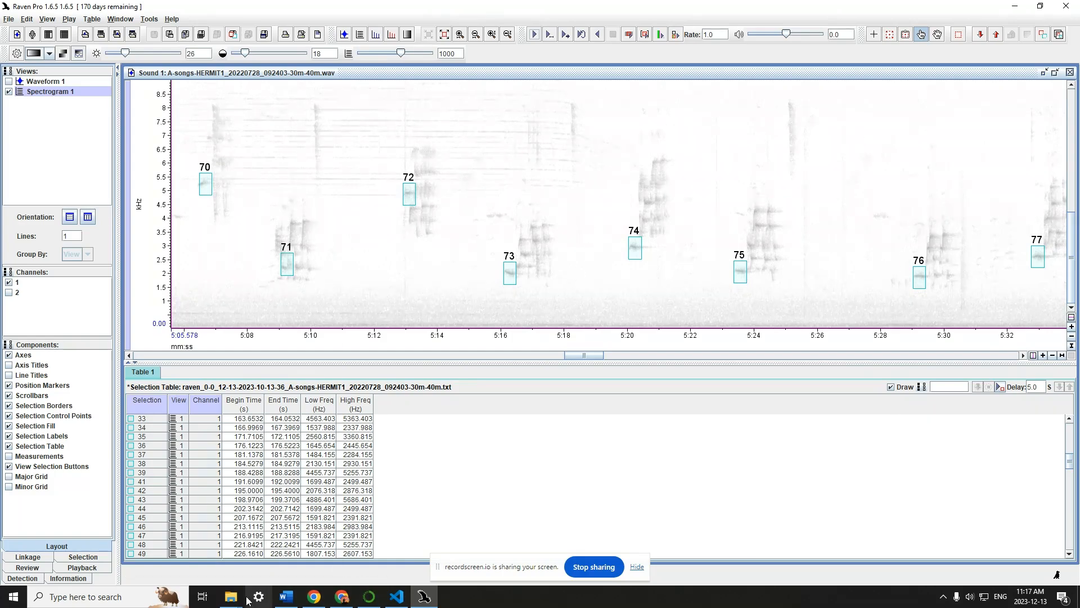
mouse_move(230, 595)
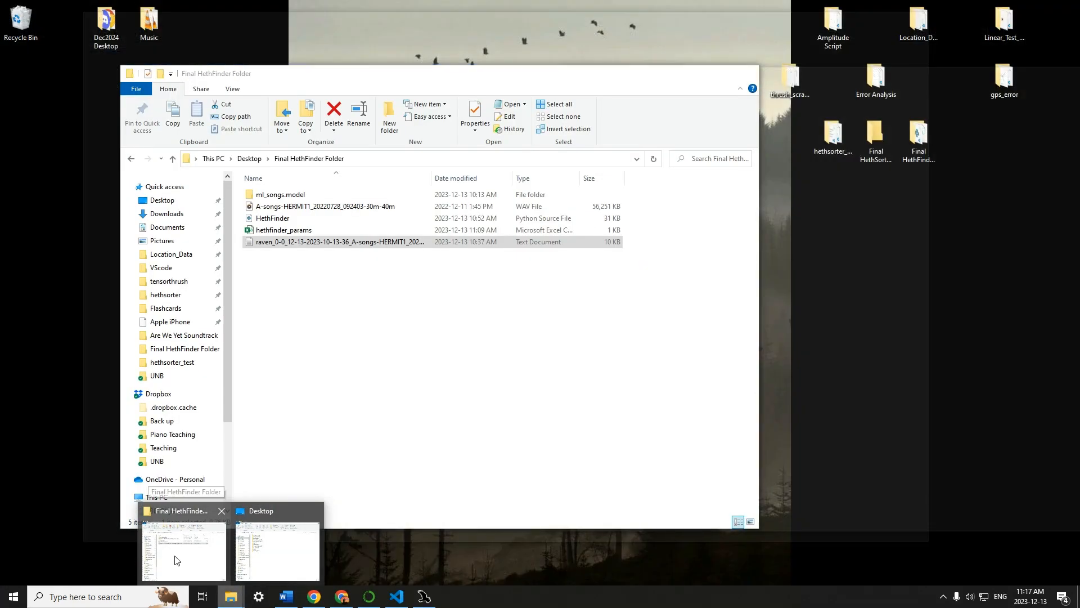
click(175, 556)
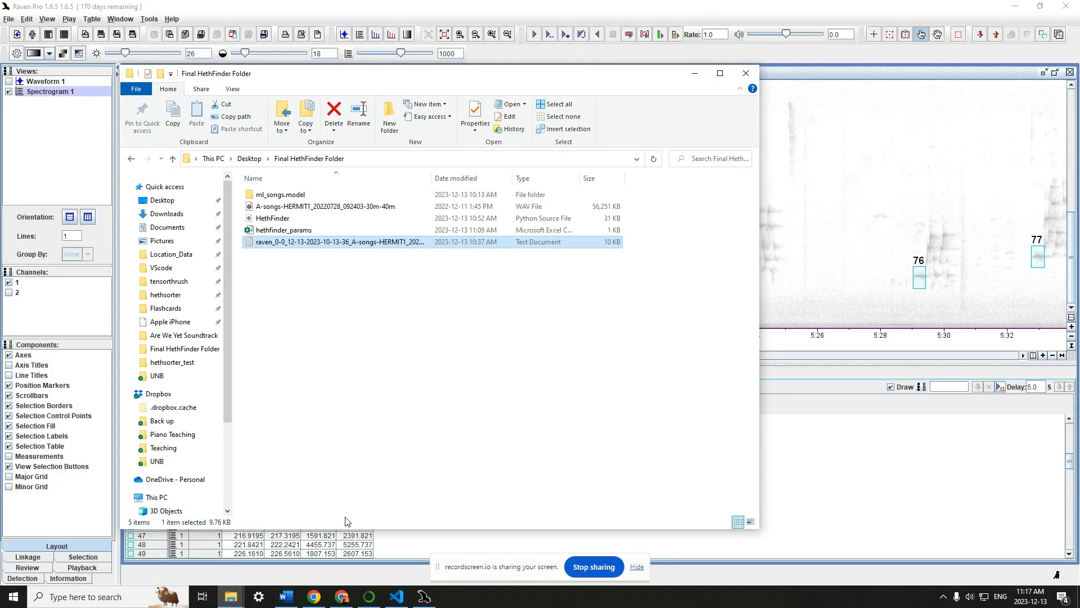